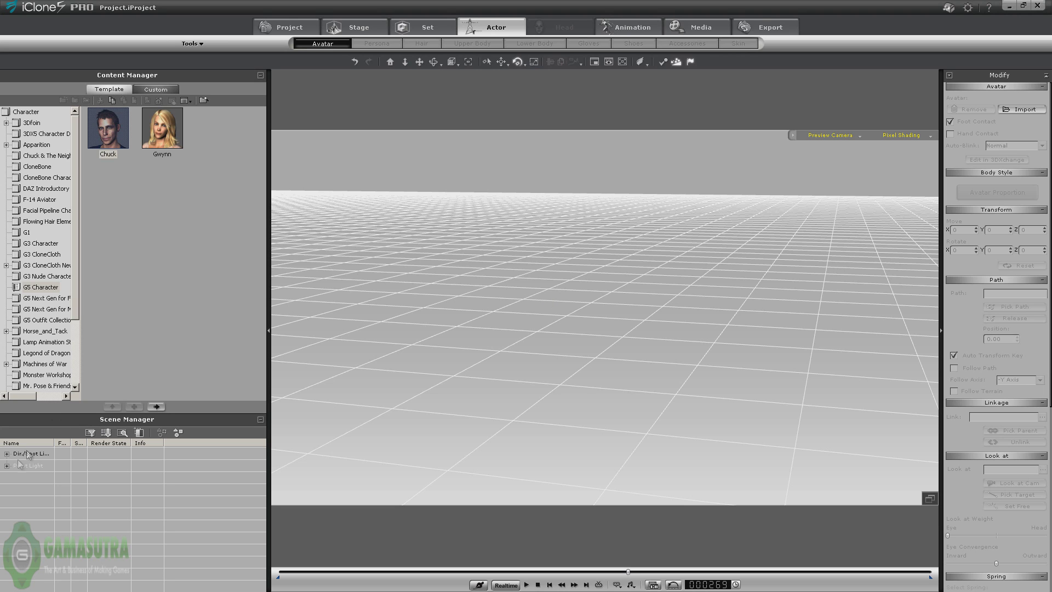
- Load the Chuck template into the empty scene and open the Body Puppet motion tool
{"action": "double_click", "coordinate": [108, 128]}
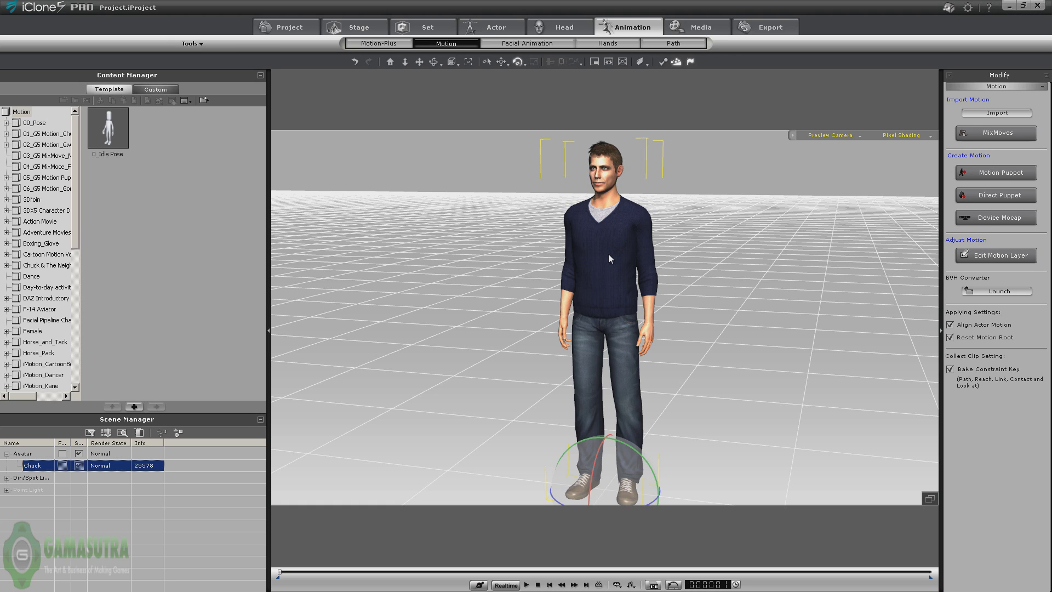
{"action": "left_click", "coordinate": [985, 175]}
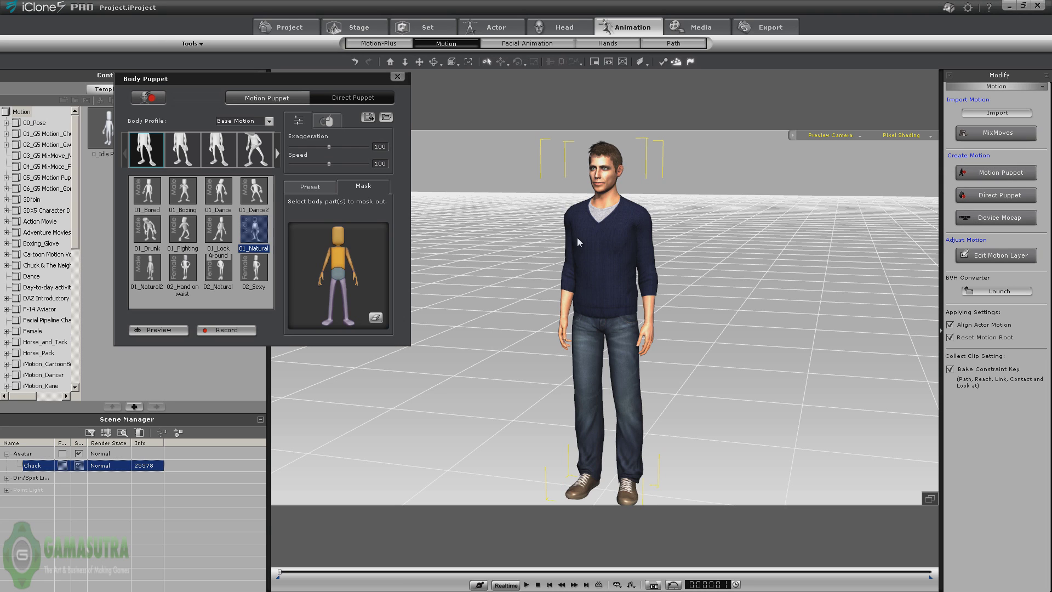
- Choose the 01_Natural motion profile and preview it on Chuck
{"action": "left_click", "coordinate": [183, 230]}
{"action": "left_click", "coordinate": [251, 235]}
{"action": "left_click", "coordinate": [147, 332]}
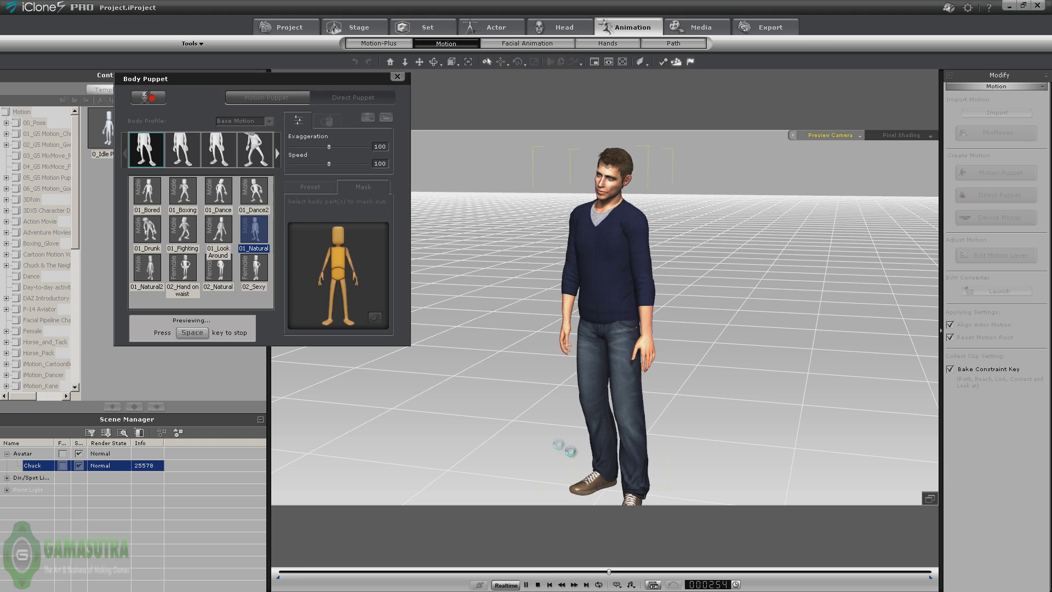
{"action": "key", "text": "space"}
- Mask out both of Chuck's legs, preview the masked motion, then start recording it
{"action": "left_click", "coordinate": [340, 298]}
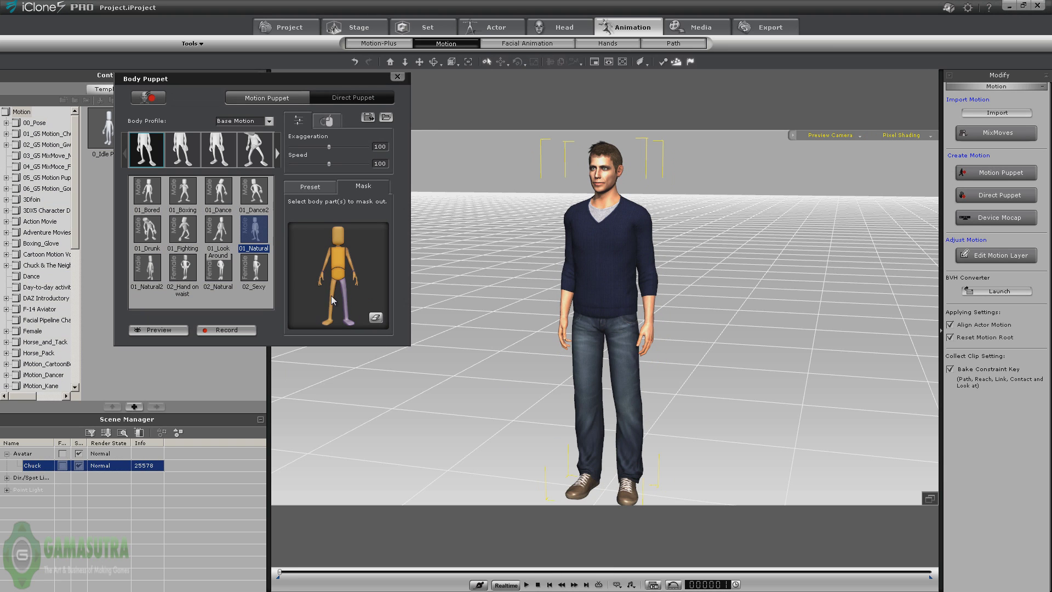
{"action": "left_click", "coordinate": [332, 300]}
{"action": "left_click", "coordinate": [164, 328]}
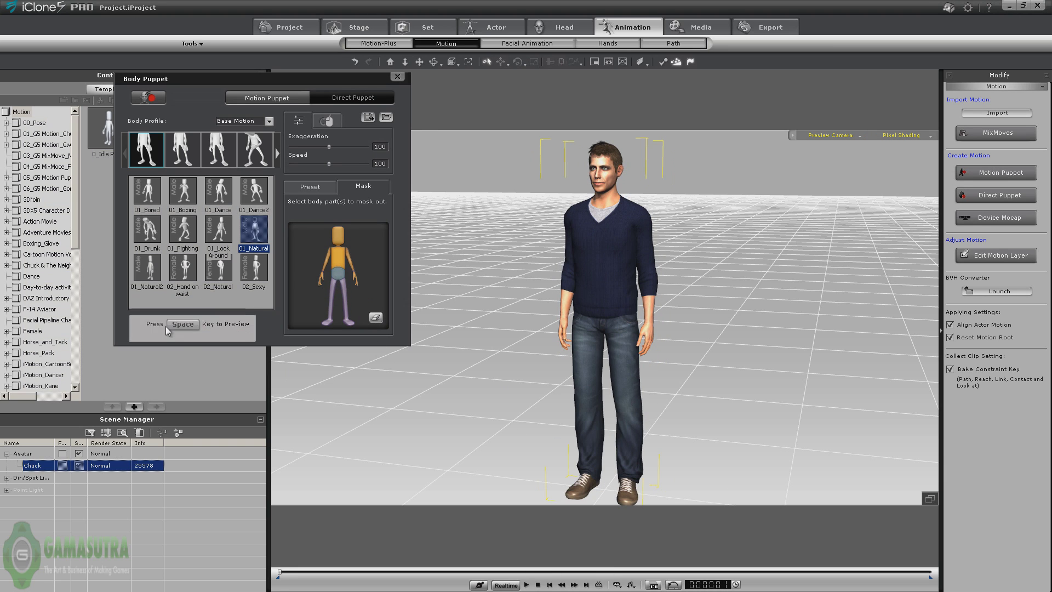
{"action": "key", "text": "space"}
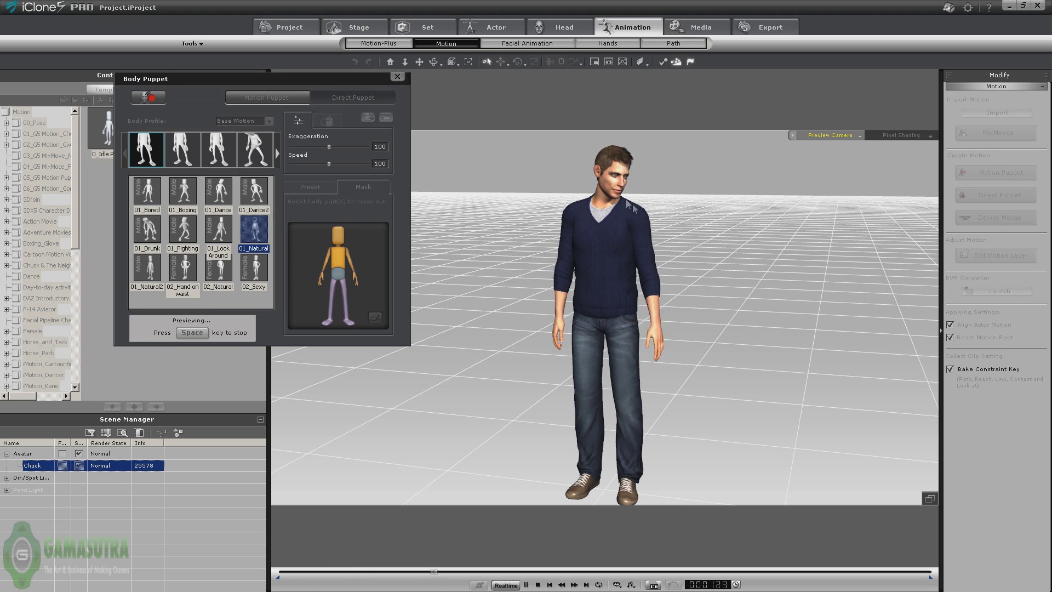
{"action": "key", "text": "space"}
{"action": "left_click", "coordinate": [239, 330]}
{"action": "key", "text": "space"}
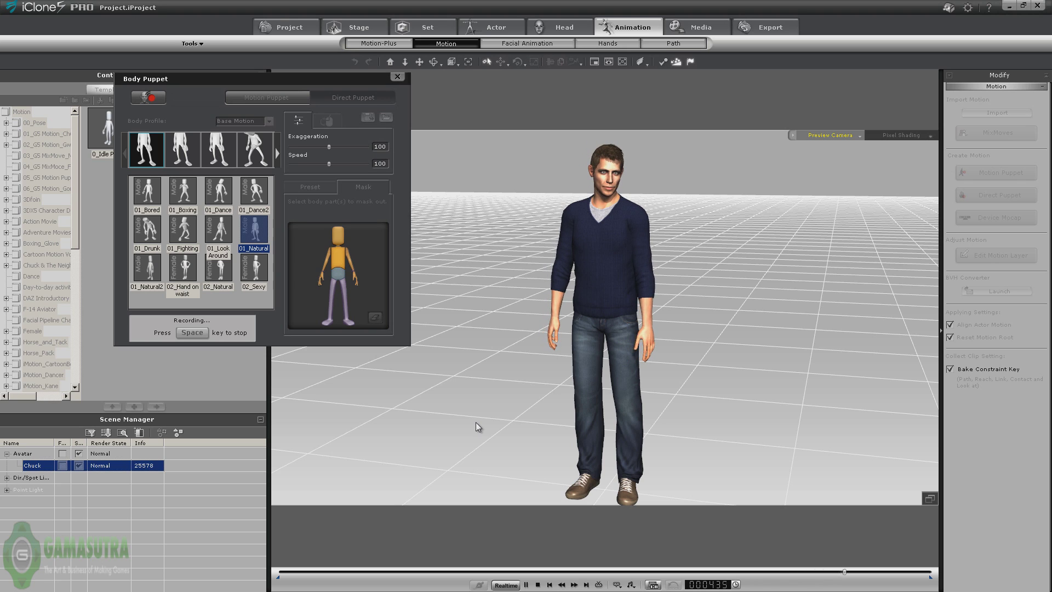
- Close the puppet panel, rewind to frame 1, and open Chuck's Edit Motion Layer
{"action": "left_click", "coordinate": [397, 77]}
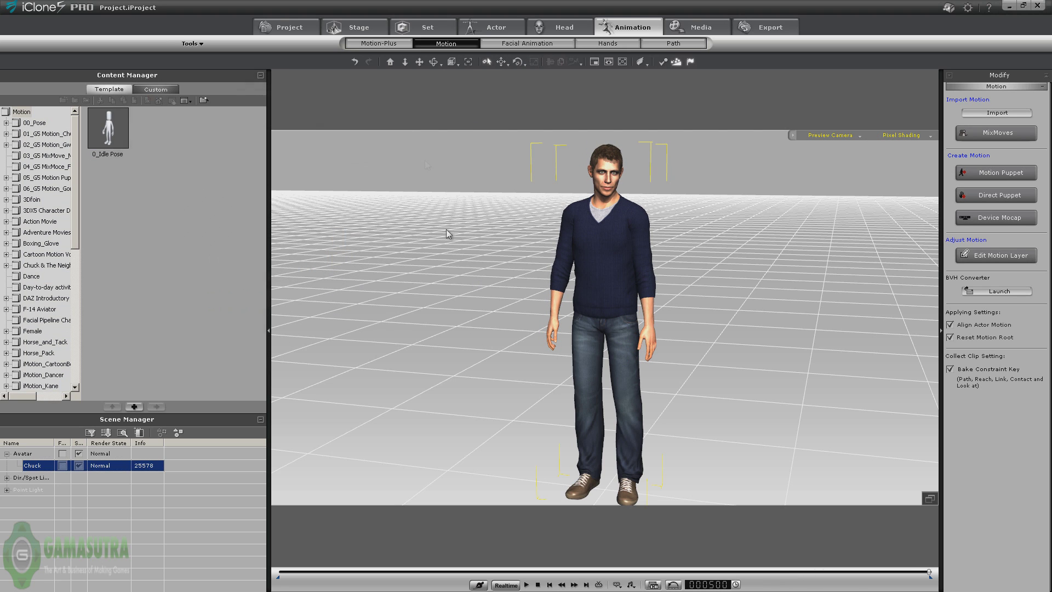
{"action": "left_click", "coordinate": [550, 584]}
{"action": "right_click", "coordinate": [602, 248]}
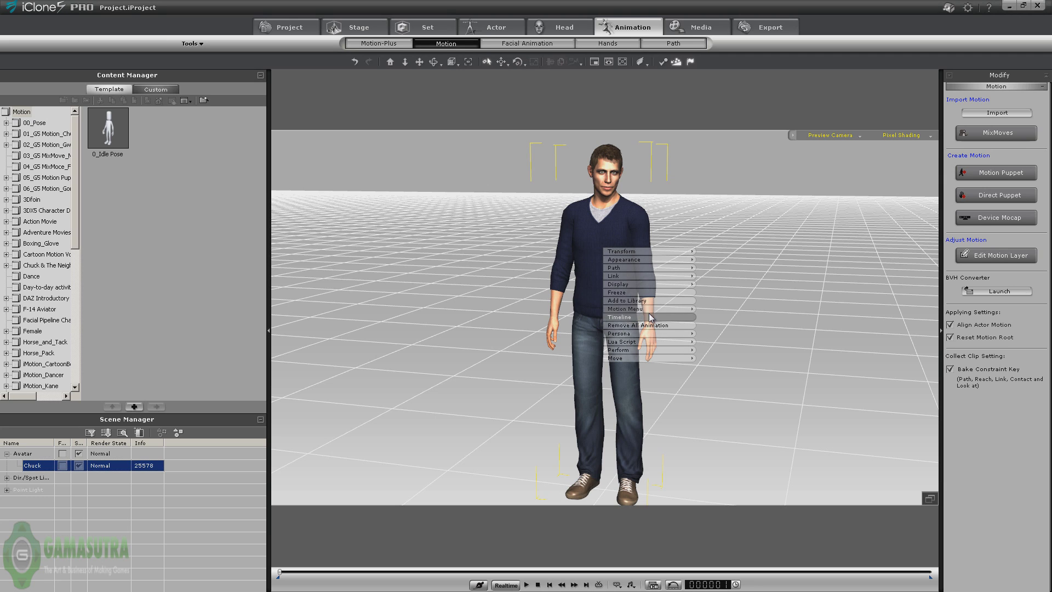
{"action": "mouse_move", "coordinate": [640, 311]}
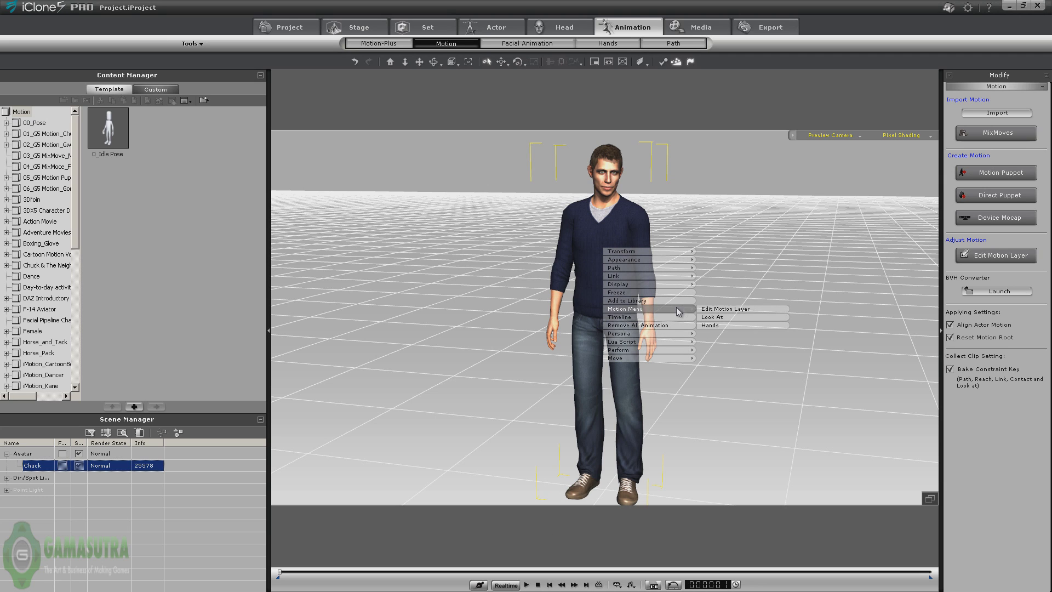
{"action": "left_click", "coordinate": [712, 309]}
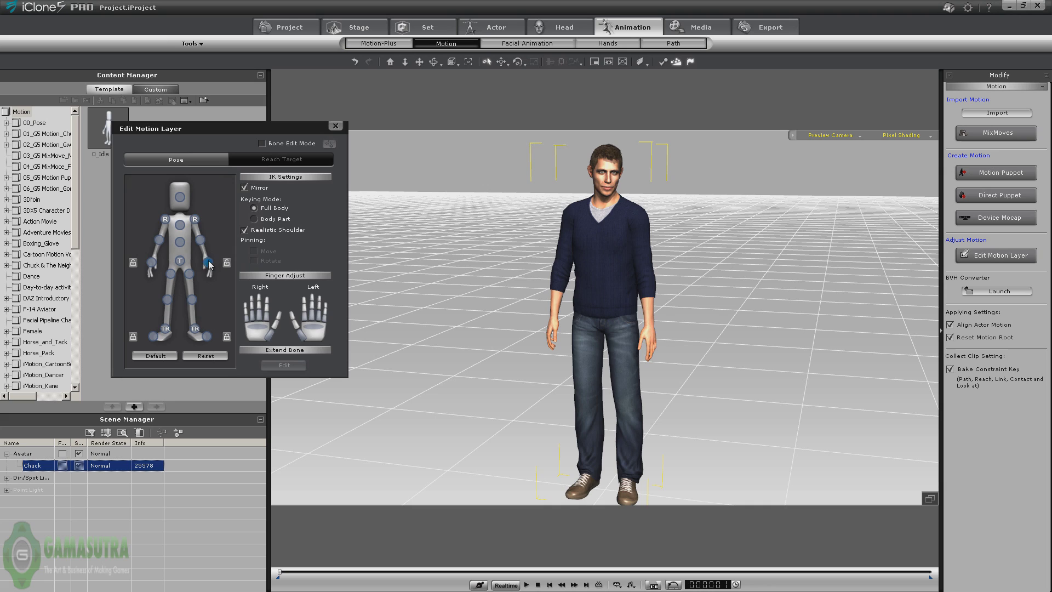
- Move and rotate Chuck's left wrist so the hand sits forward near his waist
{"action": "left_click", "coordinate": [208, 263]}
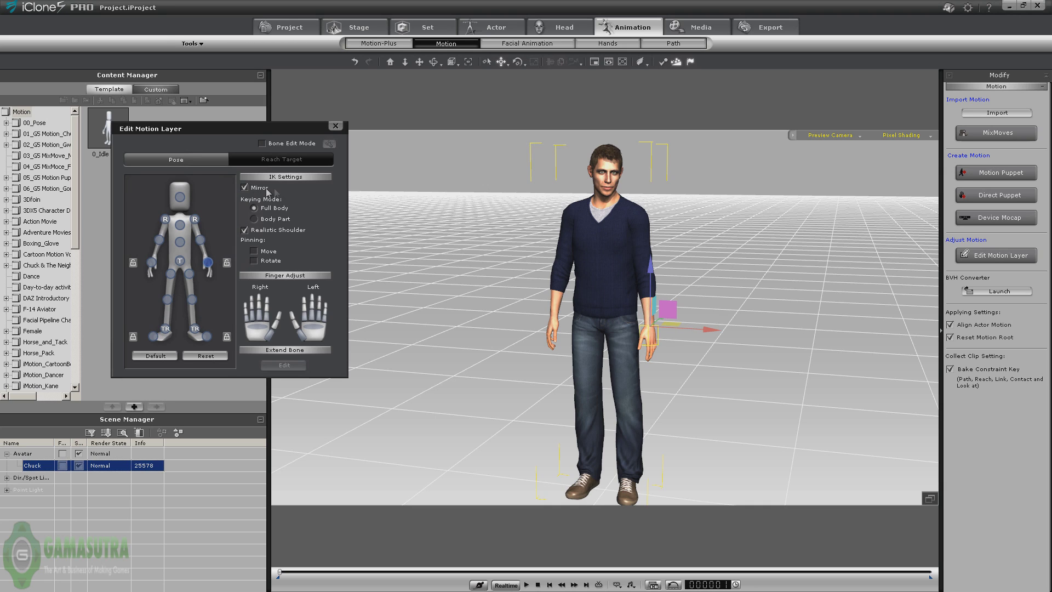
{"action": "left_click_drag", "start_coordinate": [649, 267], "coordinate": [647, 225]}
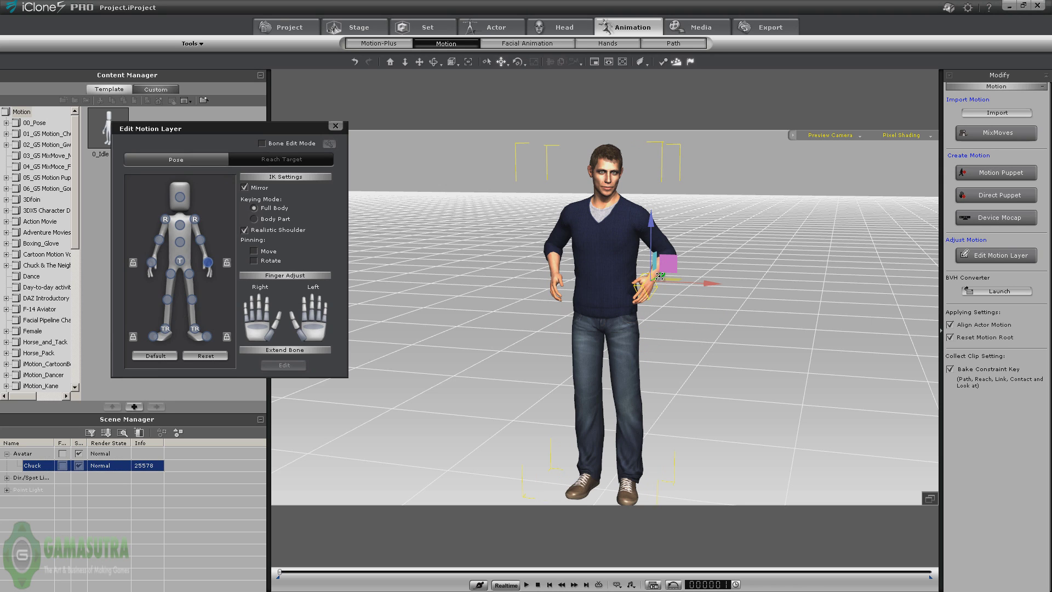
{"action": "left_click_drag", "start_coordinate": [668, 265], "coordinate": [645, 284]}
{"action": "left_click", "coordinate": [515, 62]}
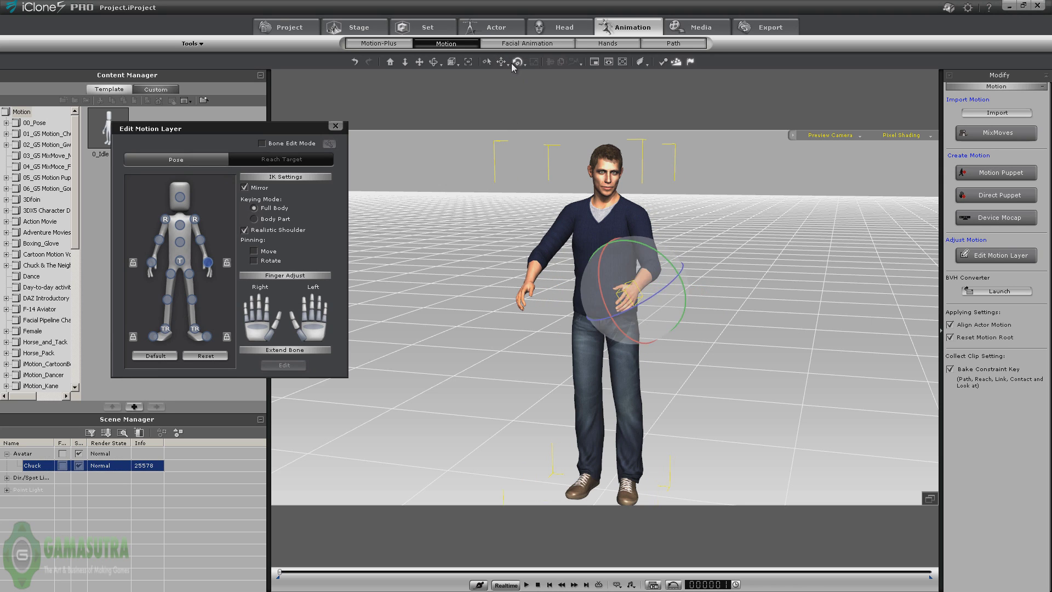
{"action": "left_click_drag", "start_coordinate": [654, 249], "coordinate": [615, 245]}
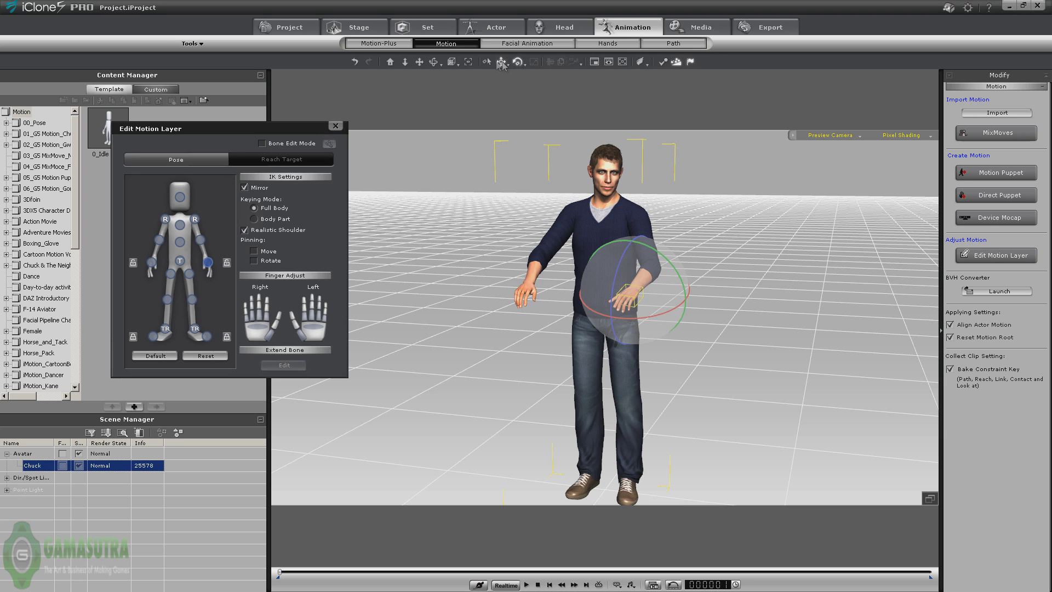
{"action": "left_click", "coordinate": [501, 62]}
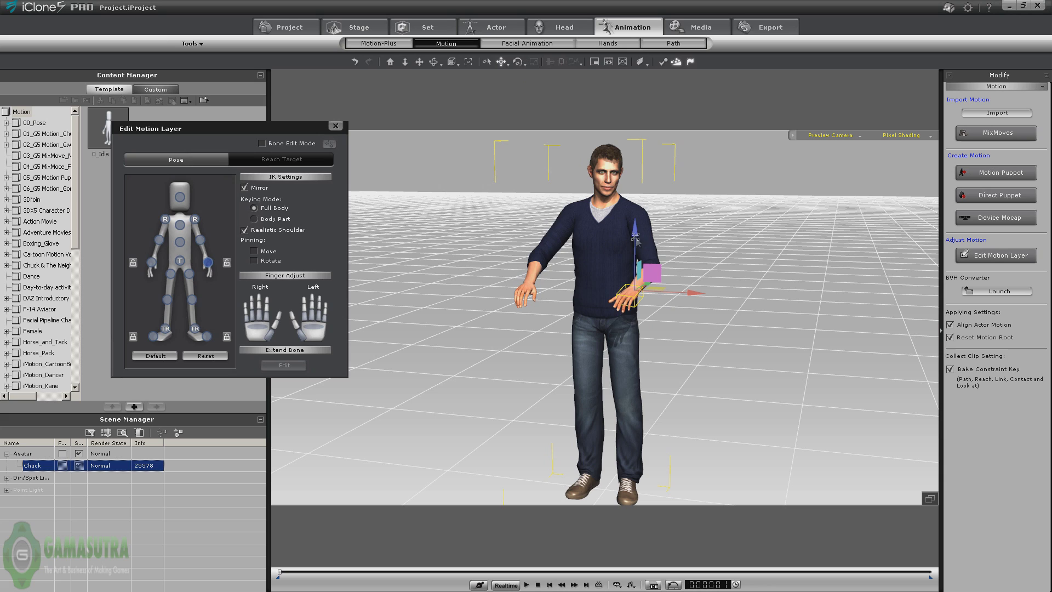
{"action": "left_click_drag", "start_coordinate": [634, 232], "coordinate": [635, 240]}
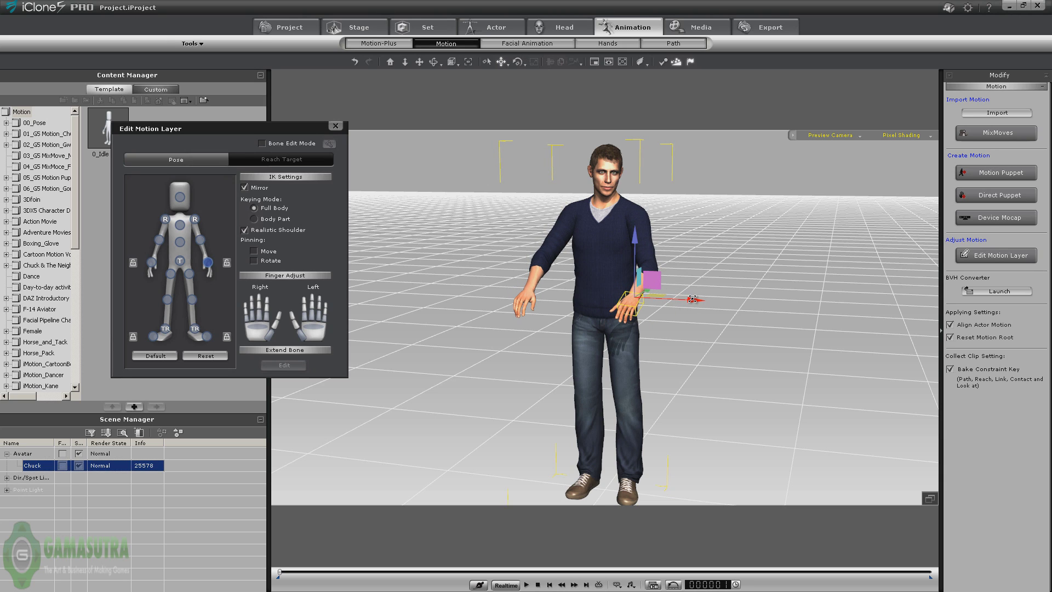
{"action": "left_click_drag", "start_coordinate": [693, 304], "coordinate": [664, 296]}
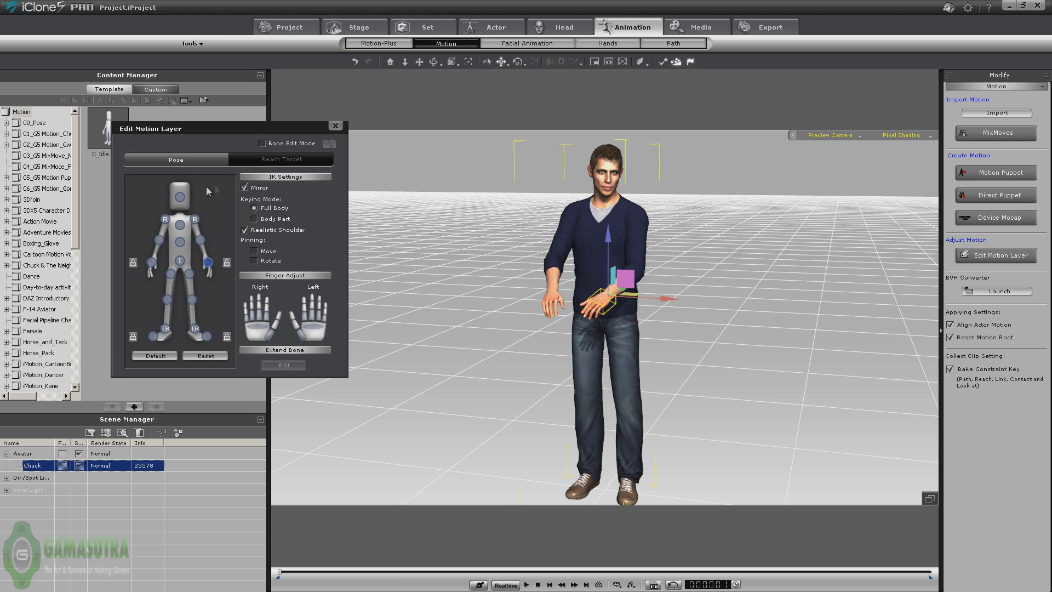
- Rotate Chuck's head to bow it downward, then close the motion layer editor
{"action": "left_click", "coordinate": [181, 198]}
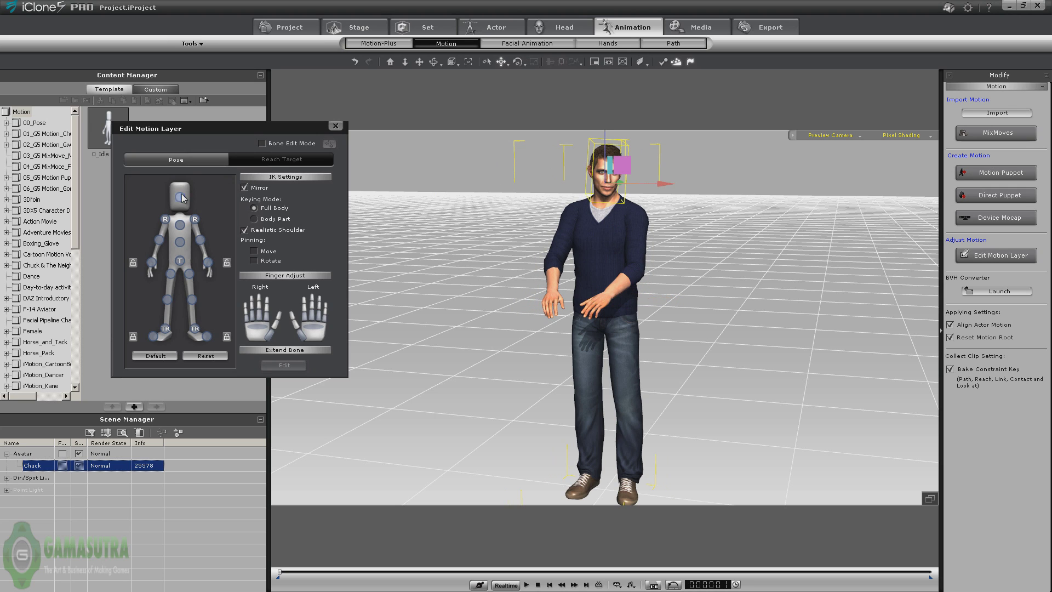
{"action": "left_click", "coordinate": [519, 62]}
{"action": "left_click_drag", "start_coordinate": [584, 191], "coordinate": [590, 195]}
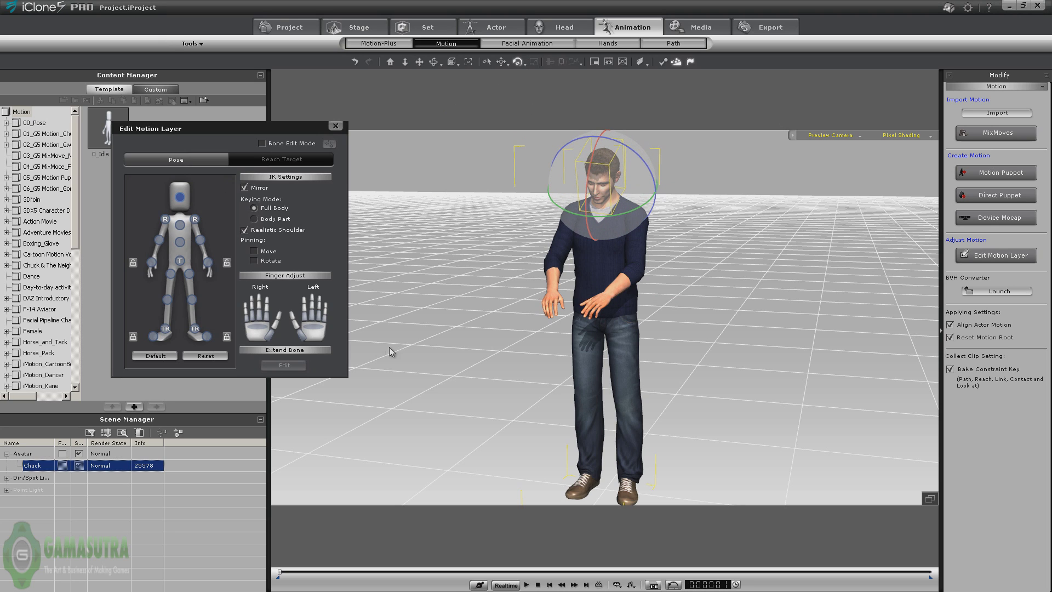
{"action": "left_click", "coordinate": [334, 125]}
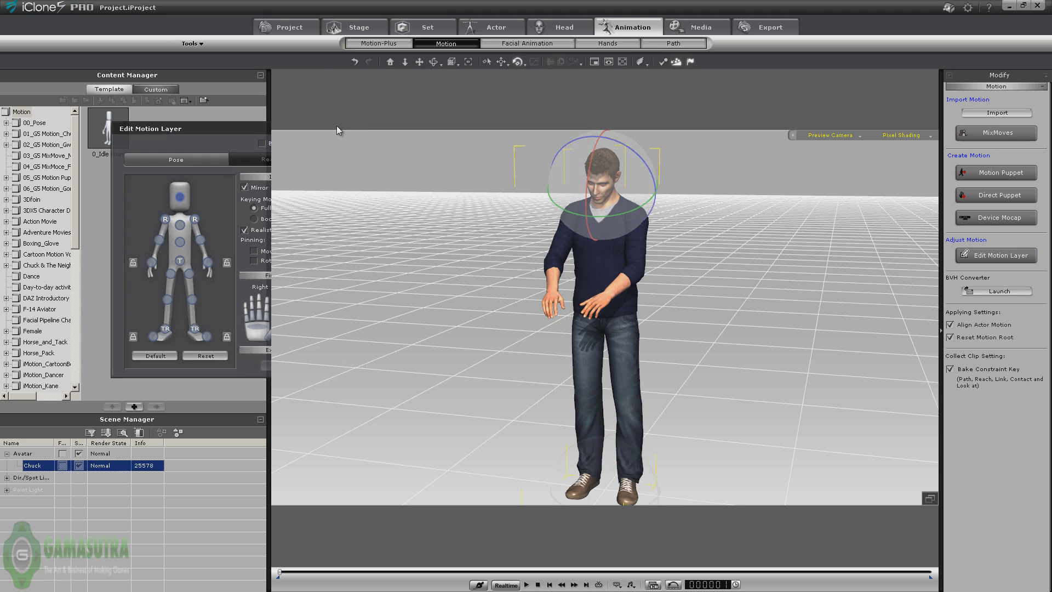
- Play back the edited animation, stop it, and jump to the last frame
{"action": "left_click", "coordinate": [527, 584]}
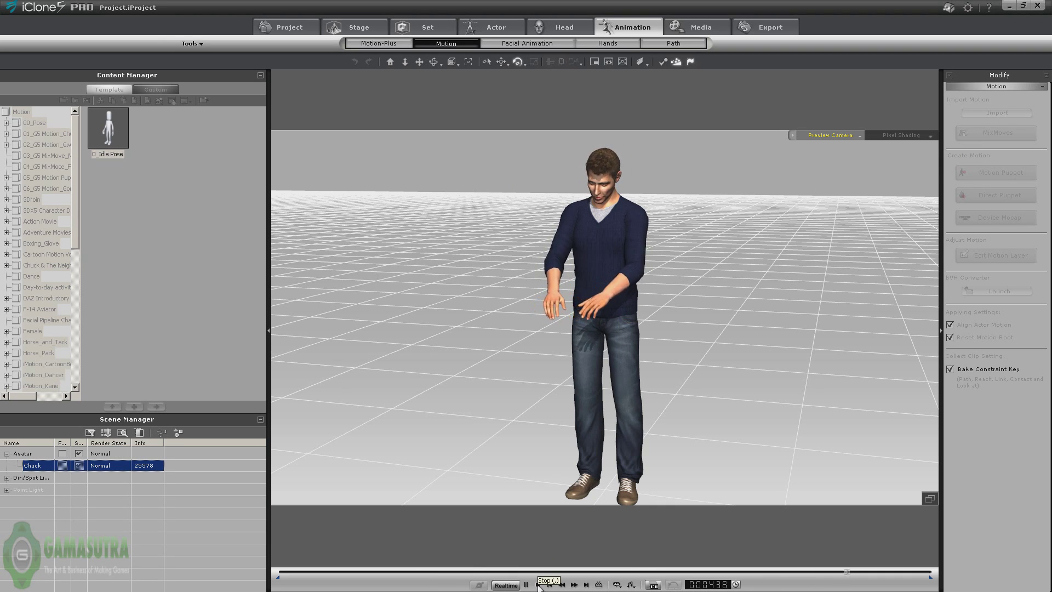
{"action": "left_click", "coordinate": [538, 584]}
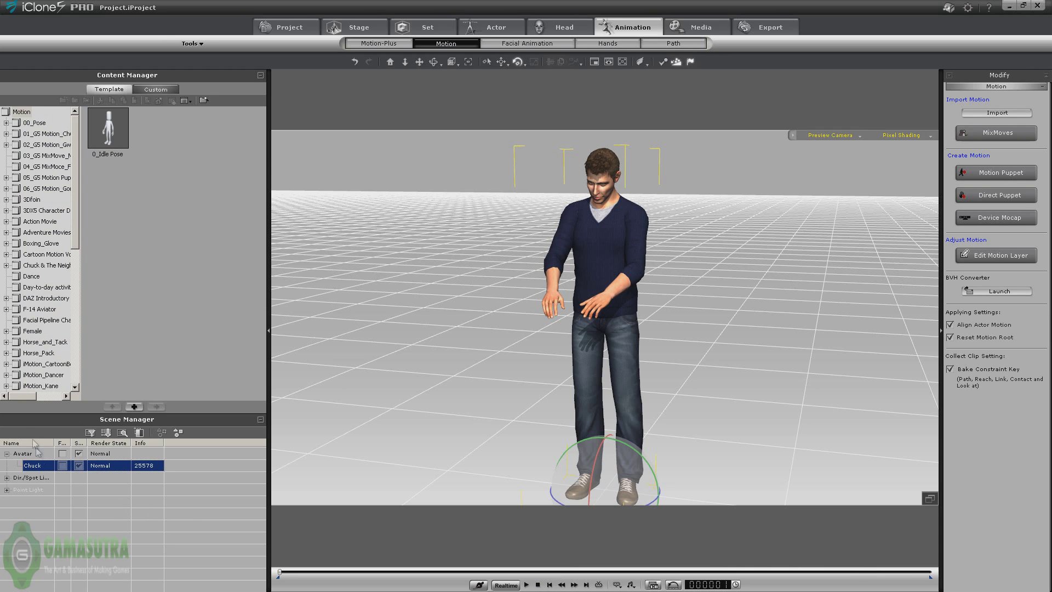
{"action": "key", "text": "End"}
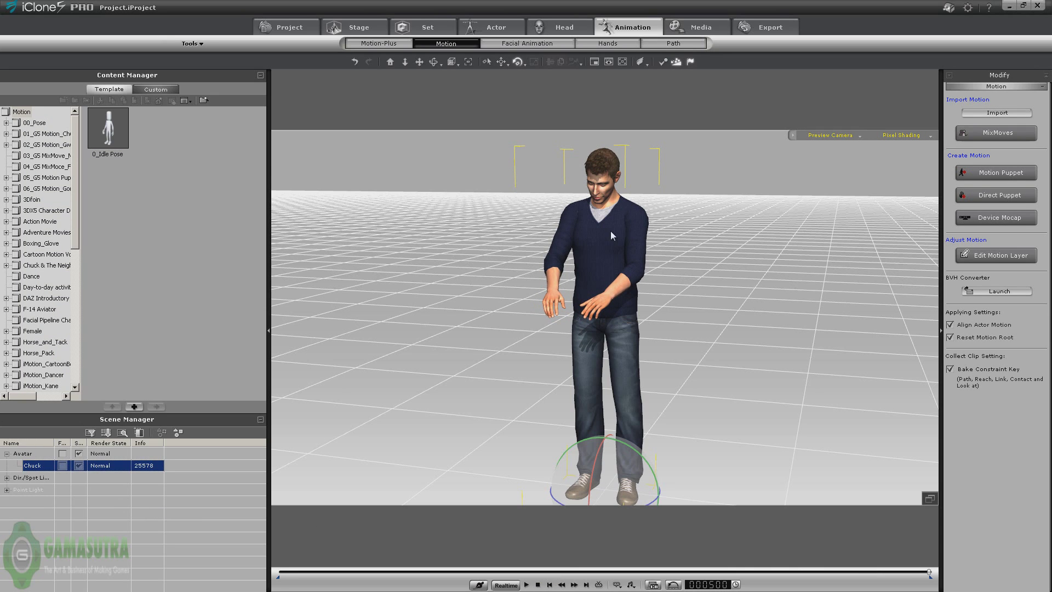
- In the Timeline, show Chuck's Motion and Collect Clip tracks and mark a range from frame 496 to about 45
{"action": "left_click", "coordinate": [652, 585]}
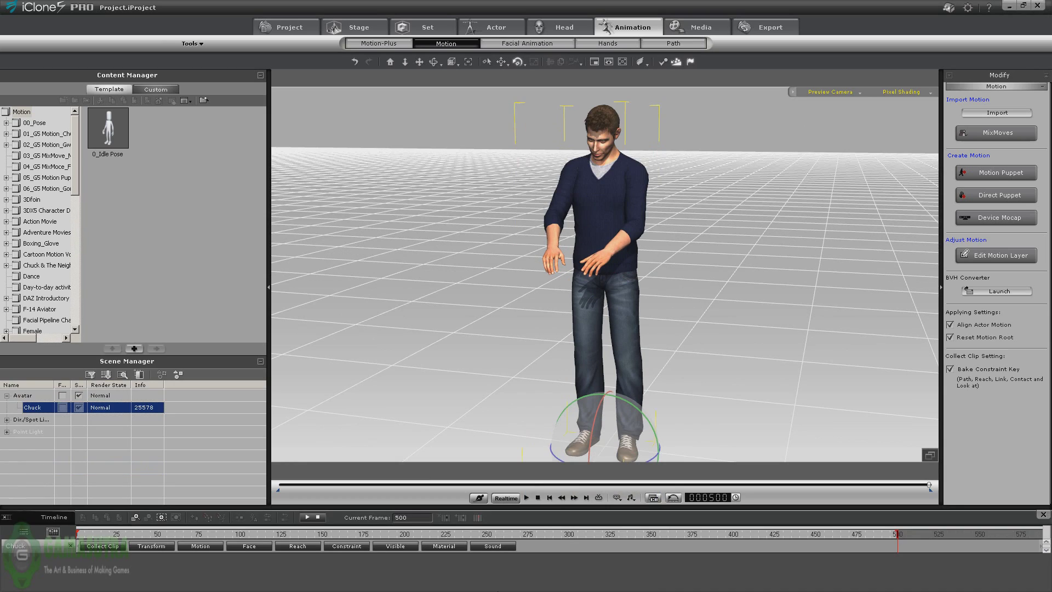
{"action": "left_click", "coordinate": [200, 546]}
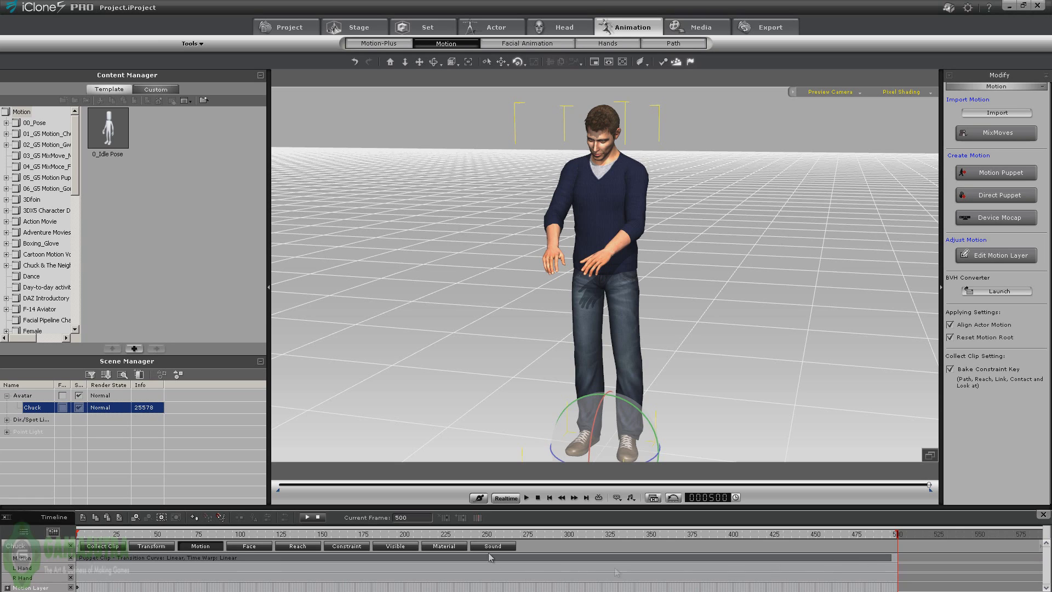
{"action": "left_click", "coordinate": [93, 543]}
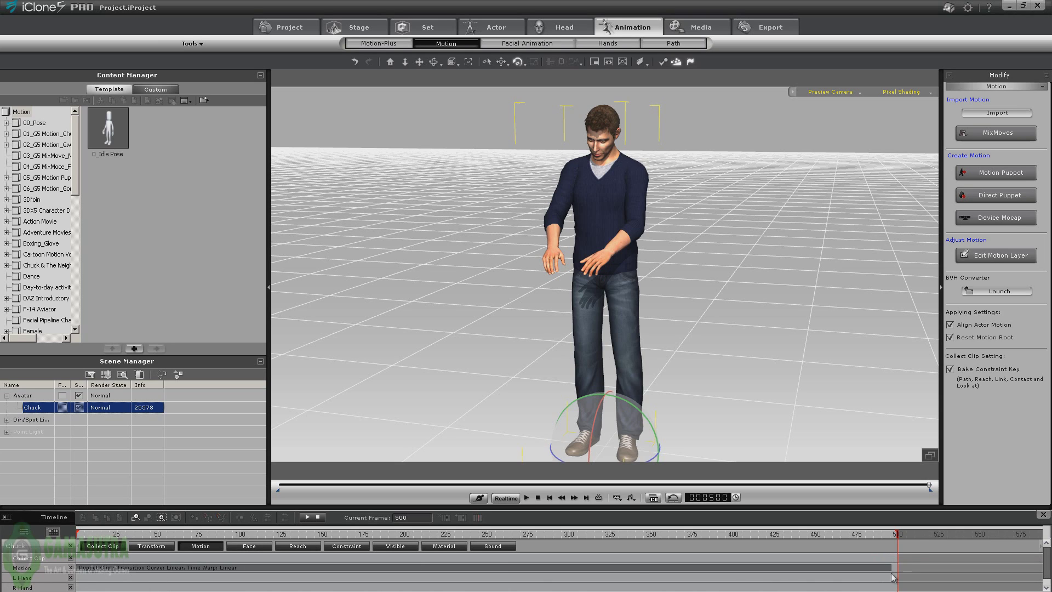
{"action": "left_click_drag", "start_coordinate": [892, 558], "coordinate": [71, 570]}
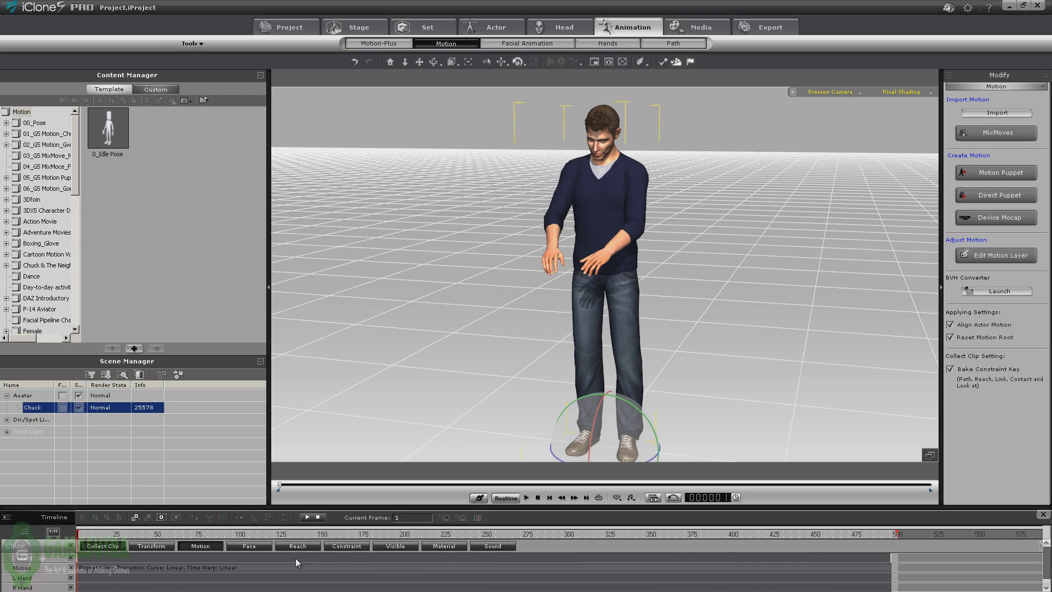
- Save the collected clip to the MotionPlus library as 'chuckunity', then show the Actor avatar settings
{"action": "right_click", "coordinate": [377, 558]}
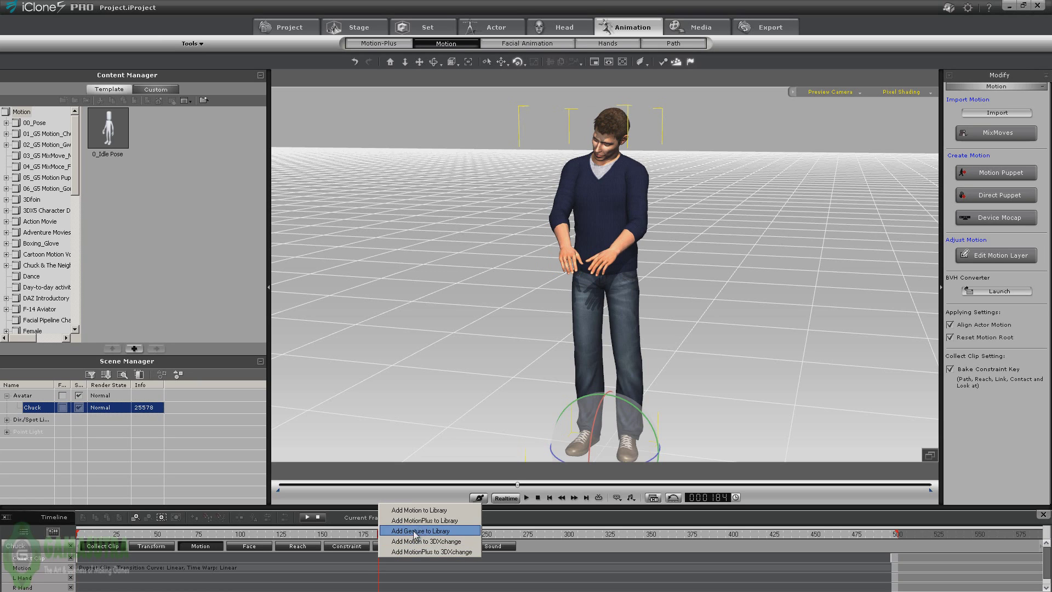
{"action": "left_click", "coordinate": [425, 521]}
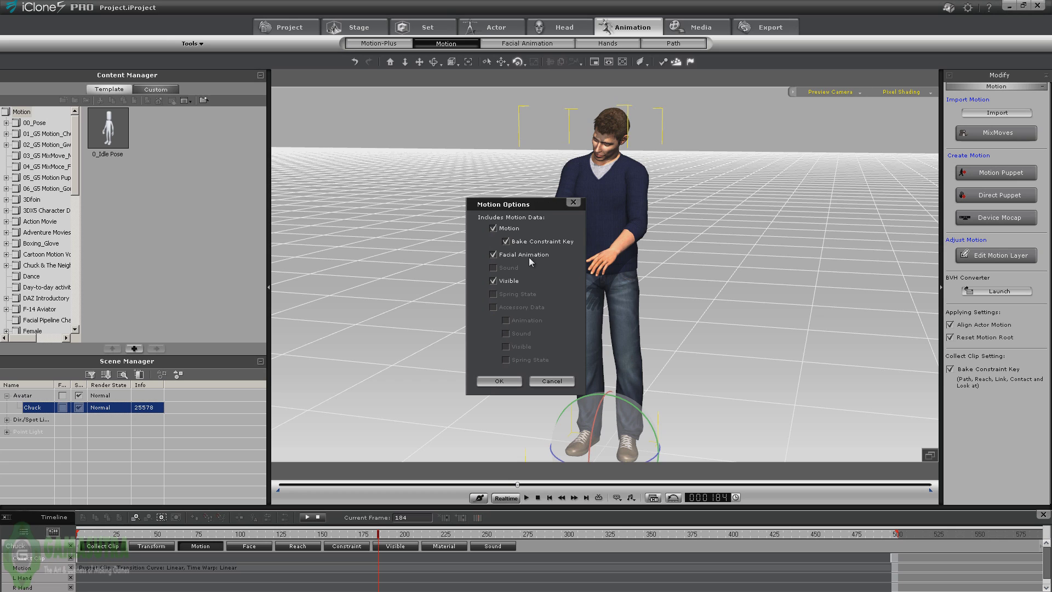
{"action": "left_click", "coordinate": [493, 384]}
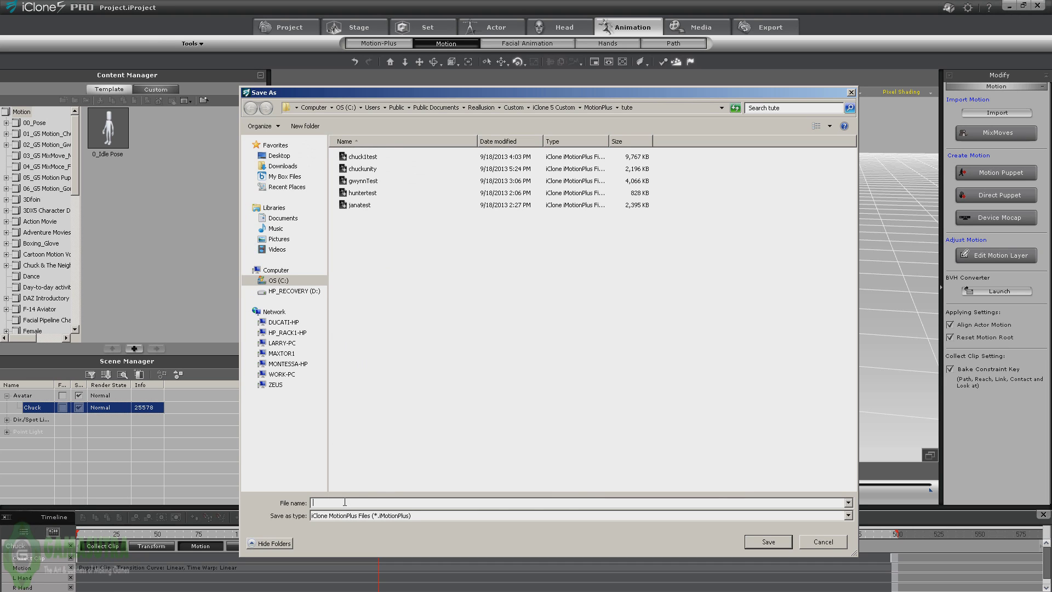
{"action": "type", "text": "chuc"}
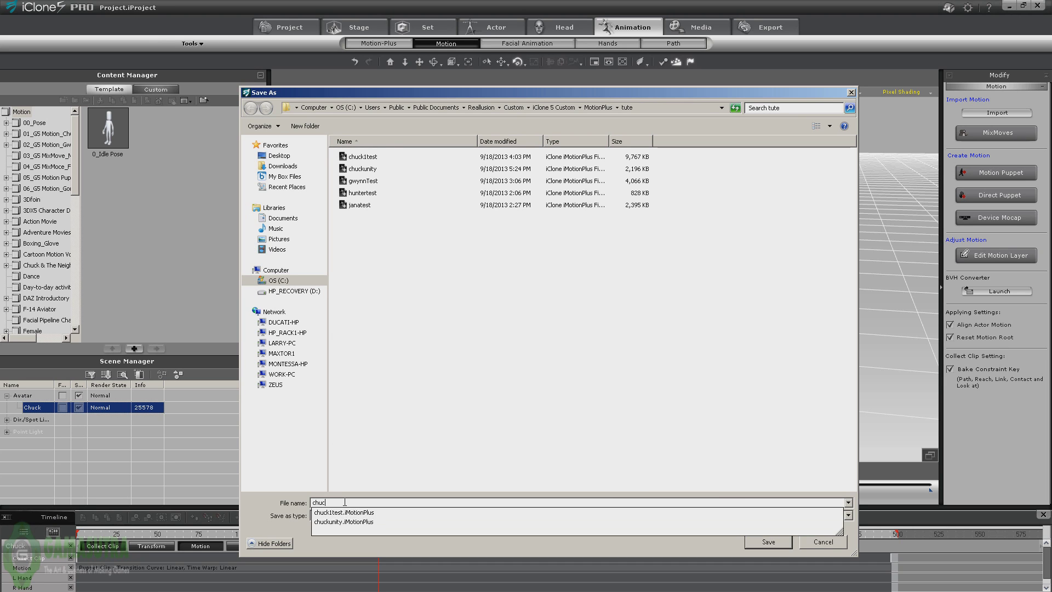
{"action": "type", "text": "kunity"}
{"action": "key", "text": "Return"}
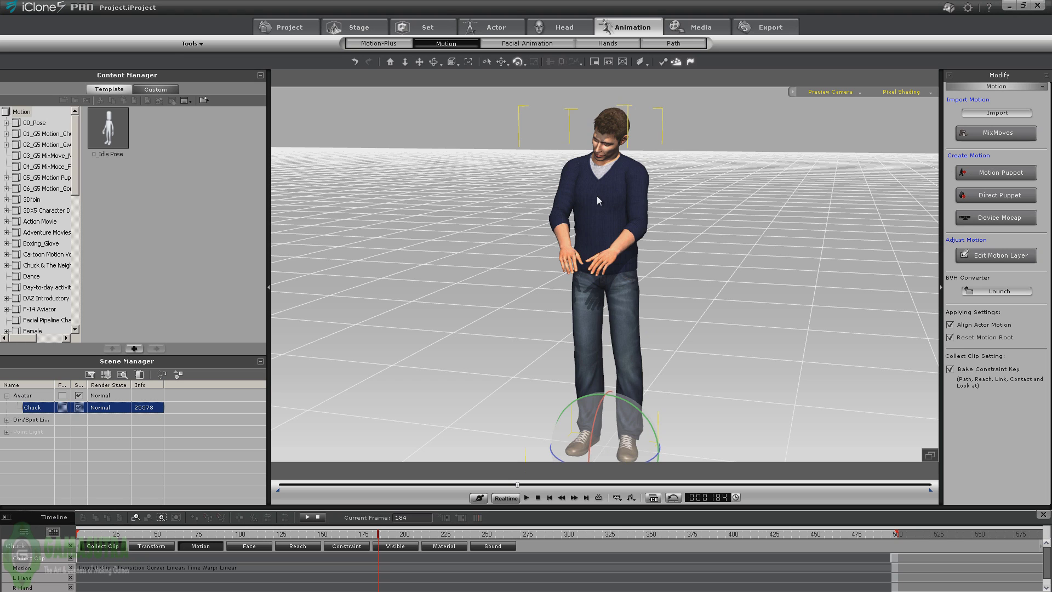
{"action": "left_click", "coordinate": [492, 27]}
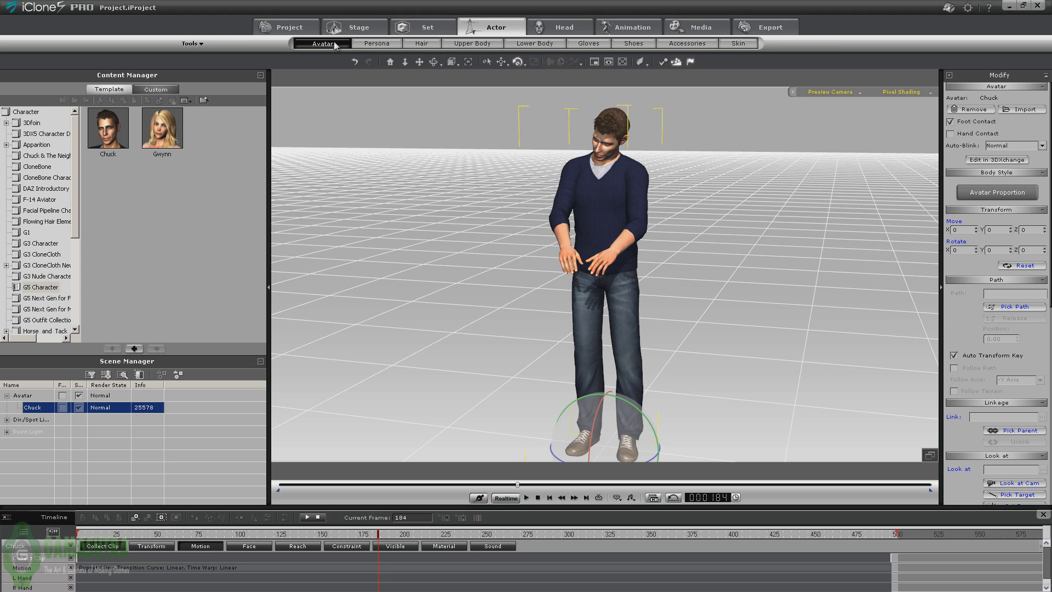
- Send Chuck from the Avatar Modify panel to 3DXchange via Edit in 3DXchange
{"action": "left_click", "coordinate": [991, 160]}
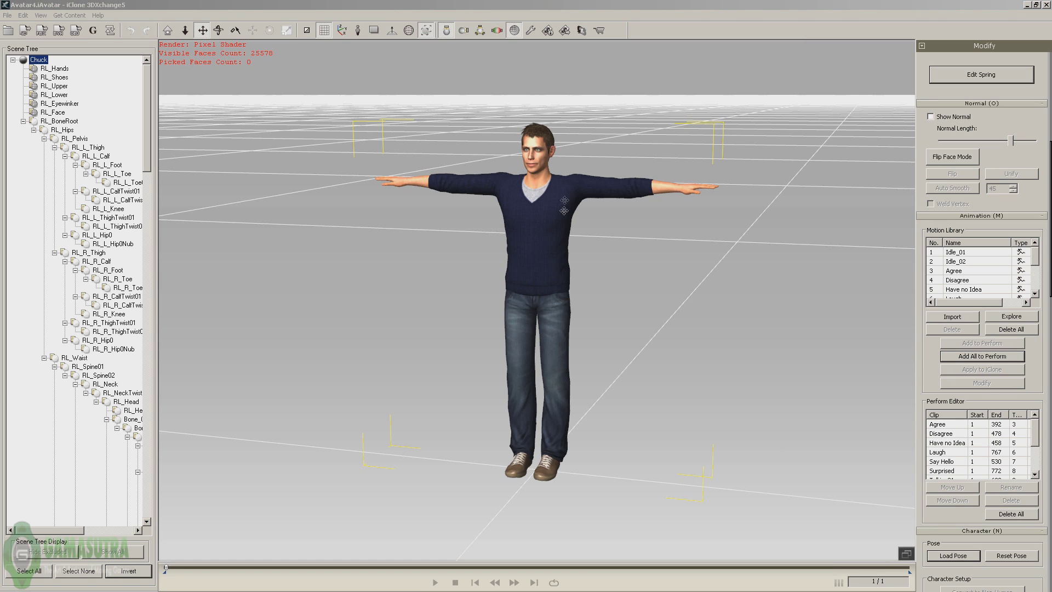
- Delete all motions, import chuckunity2, and add it to the Perform list
{"action": "left_click", "coordinate": [1011, 330]}
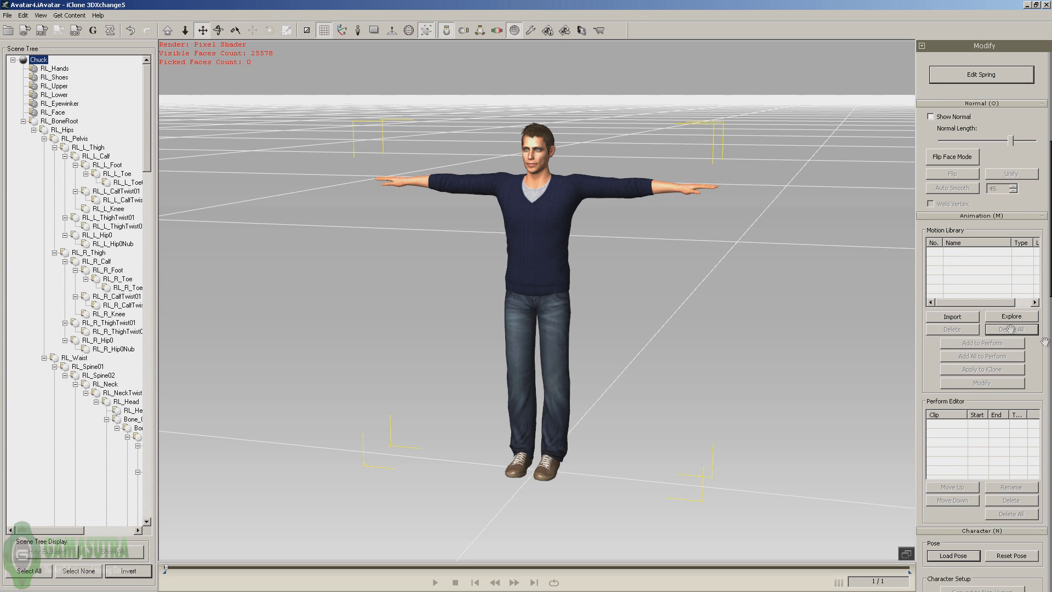
{"action": "left_click", "coordinate": [956, 319]}
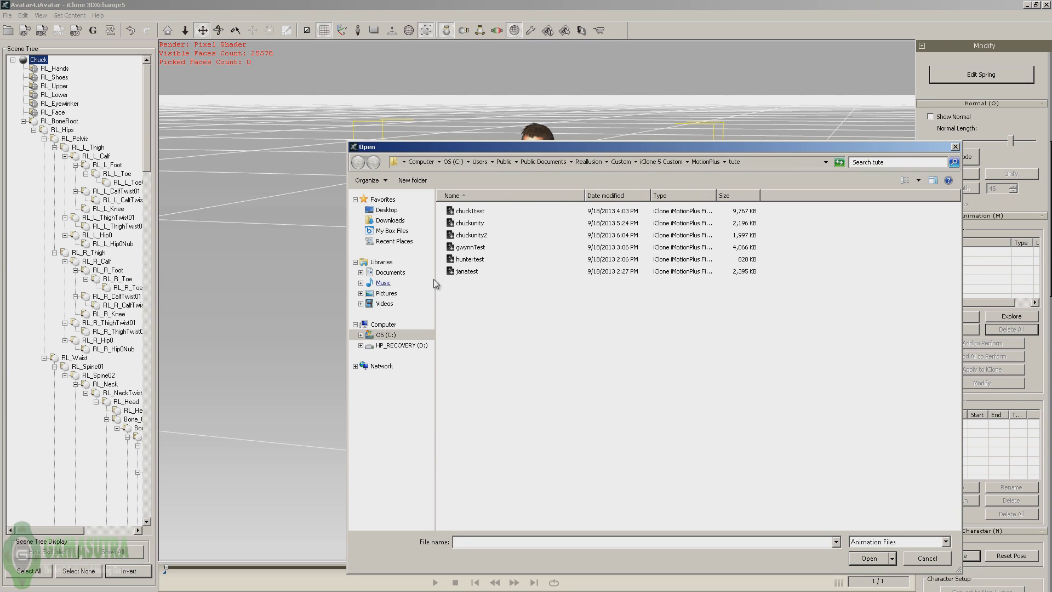
{"action": "double_click", "coordinate": [470, 234]}
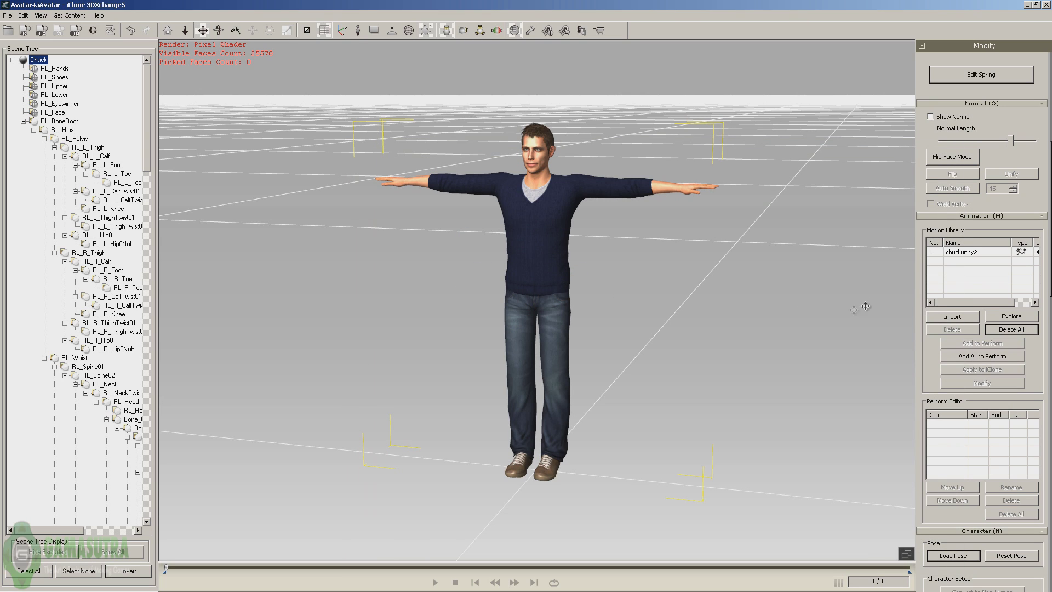
{"action": "double_click", "coordinate": [965, 254]}
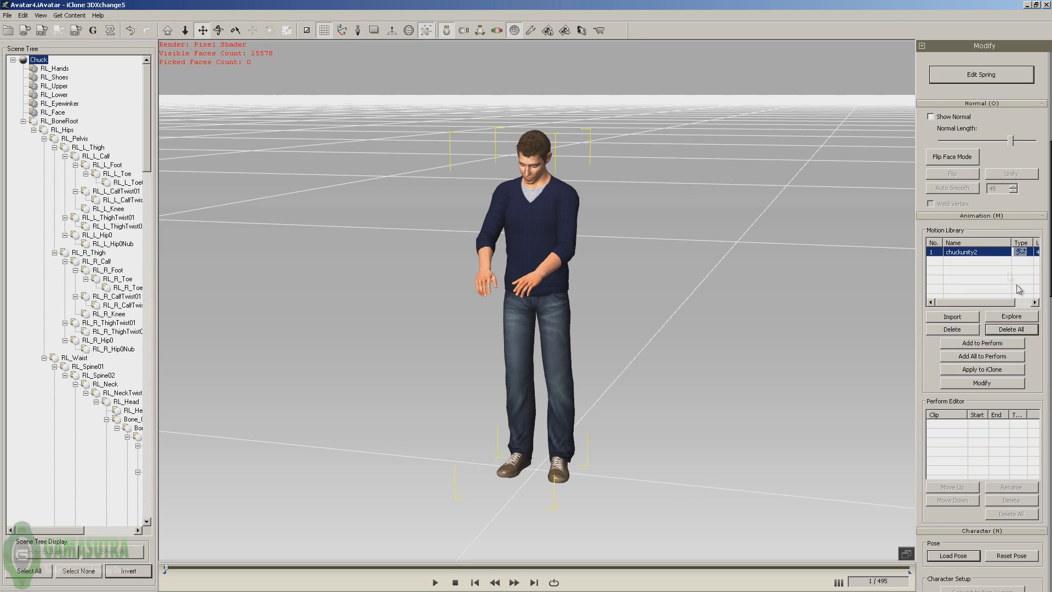
{"action": "left_click", "coordinate": [986, 344]}
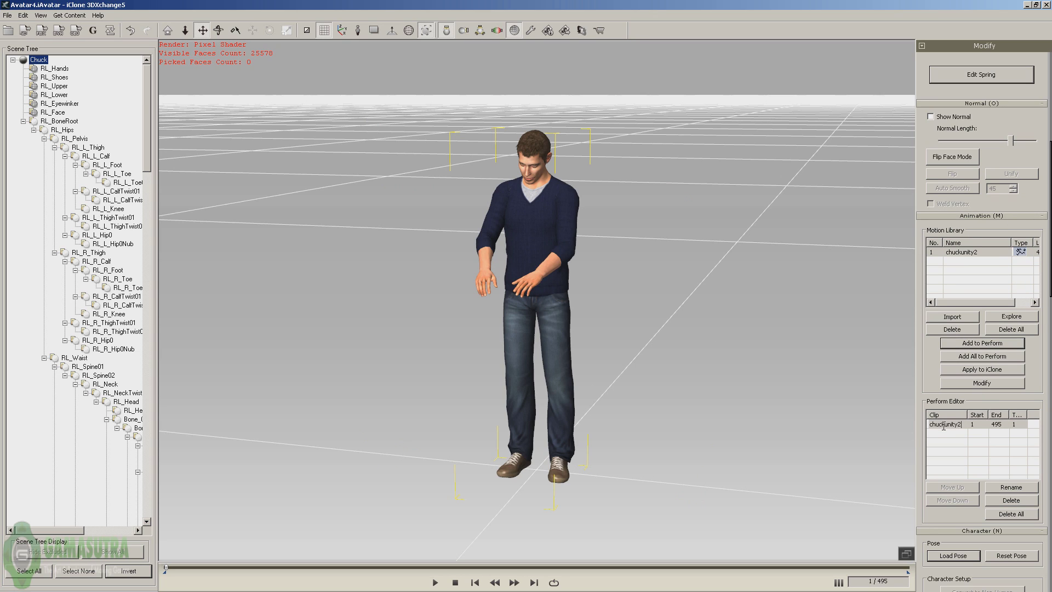
{"action": "key", "text": "Return"}
- Preview the chuckunity2 clip, then rename it Console
{"action": "scroll", "coordinate": [1049, 292], "scroll_direction": "down", "scroll_amount": 2}
{"action": "left_click", "coordinate": [435, 583]}
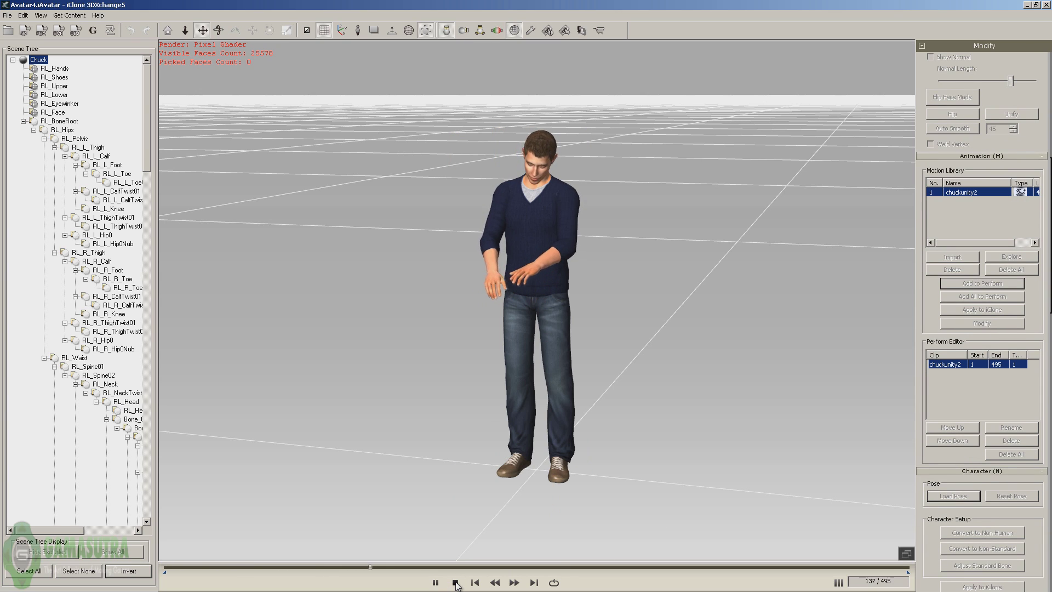
{"action": "left_click", "coordinate": [456, 583]}
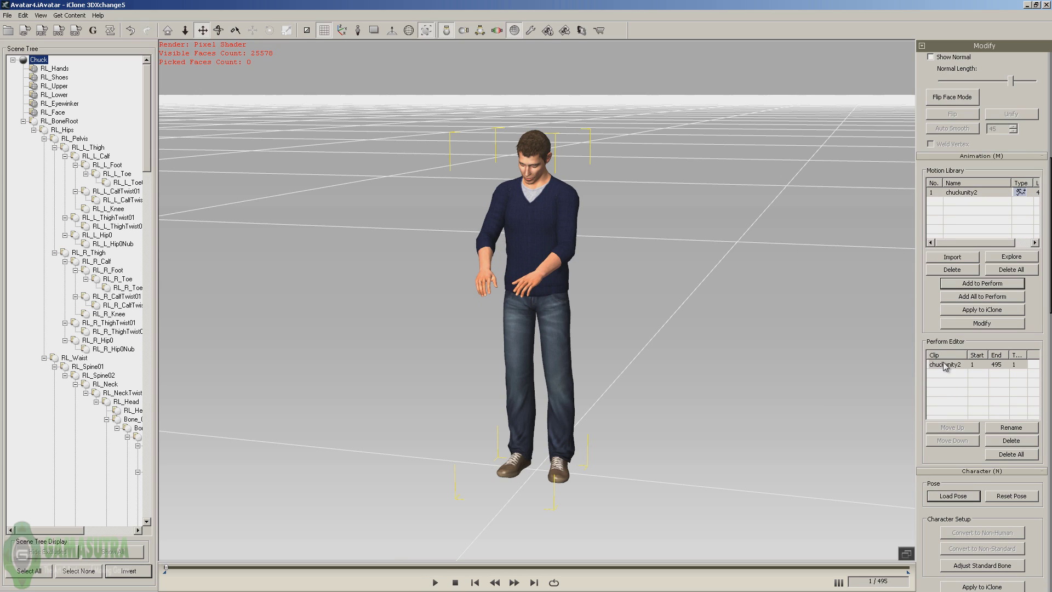
{"action": "double_click", "coordinate": [963, 364]}
{"action": "type", "text": "Console"}
{"action": "key", "text": "Return"}
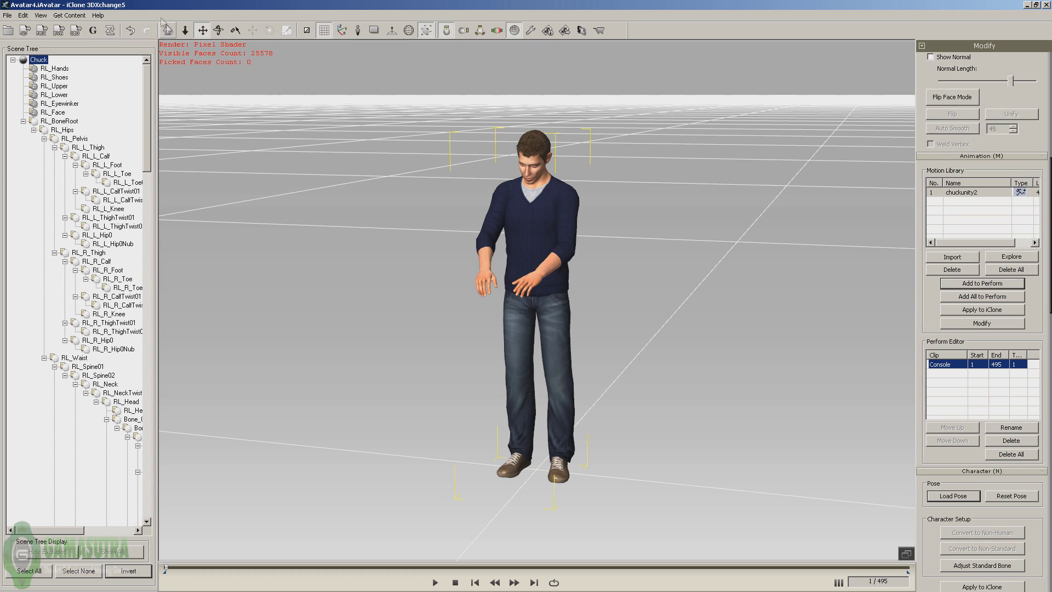
- Export Chuck as an FBX named chuckUnity2 using the GameEngine_Unity preset with animation, then switch to Unity
{"action": "left_click", "coordinate": [41, 31]}
{"action": "left_click", "coordinate": [666, 191]}
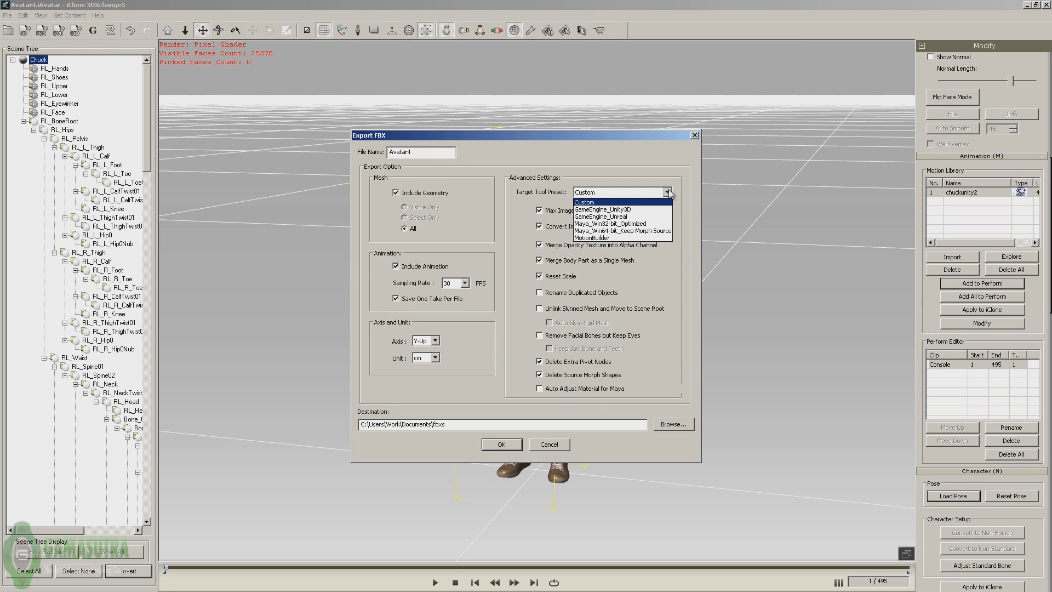
{"action": "left_click", "coordinate": [627, 210]}
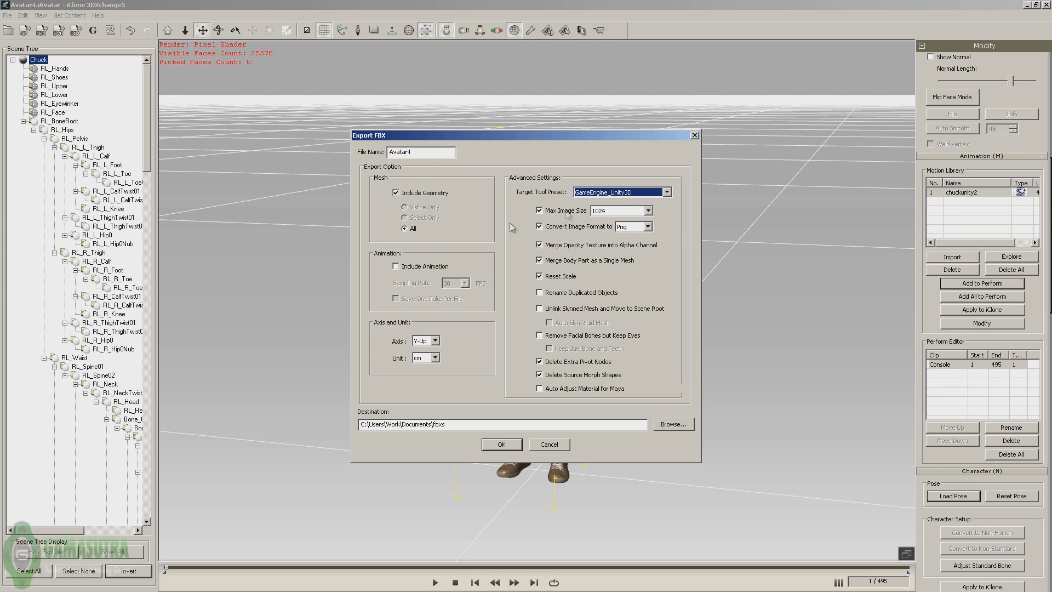
{"action": "left_click", "coordinate": [396, 266]}
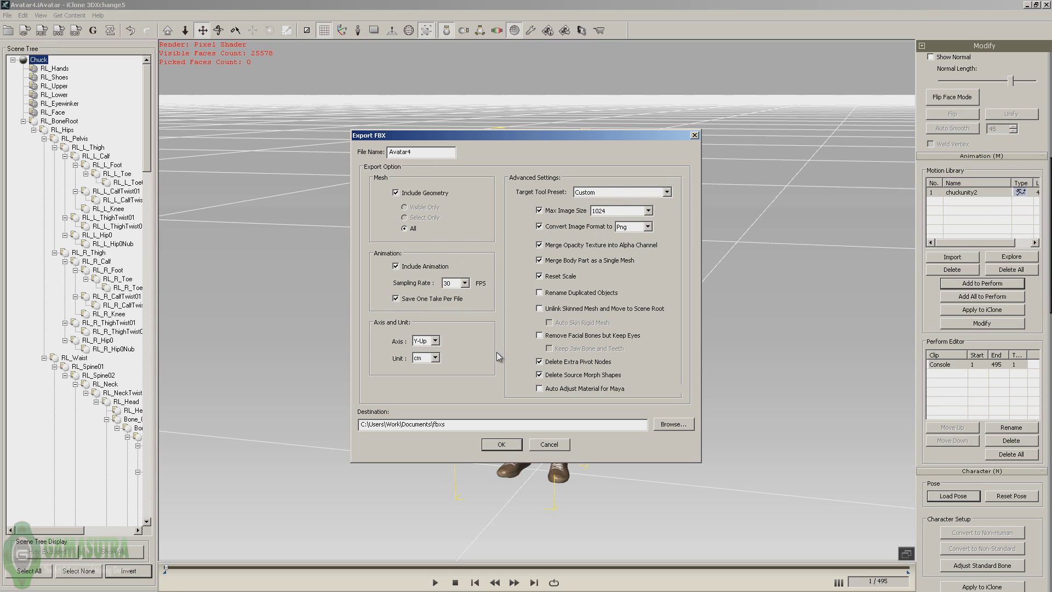
{"action": "left_click_drag", "start_coordinate": [412, 152], "coordinate": [307, 148]}
{"action": "type", "text": "chuckUnity2"}
{"action": "left_click", "coordinate": [505, 447]}
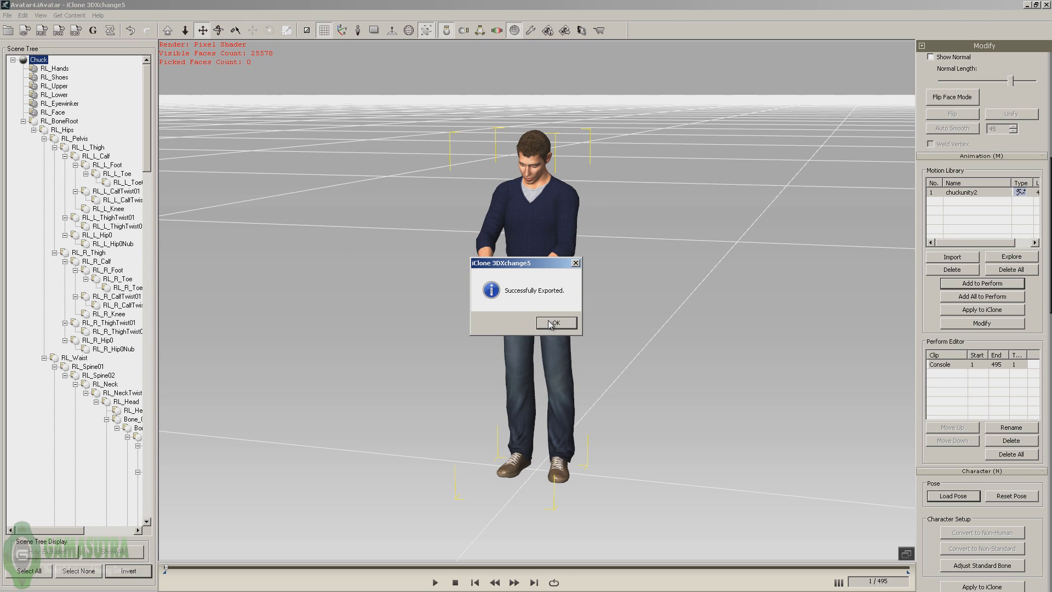
{"action": "left_click", "coordinate": [551, 324]}
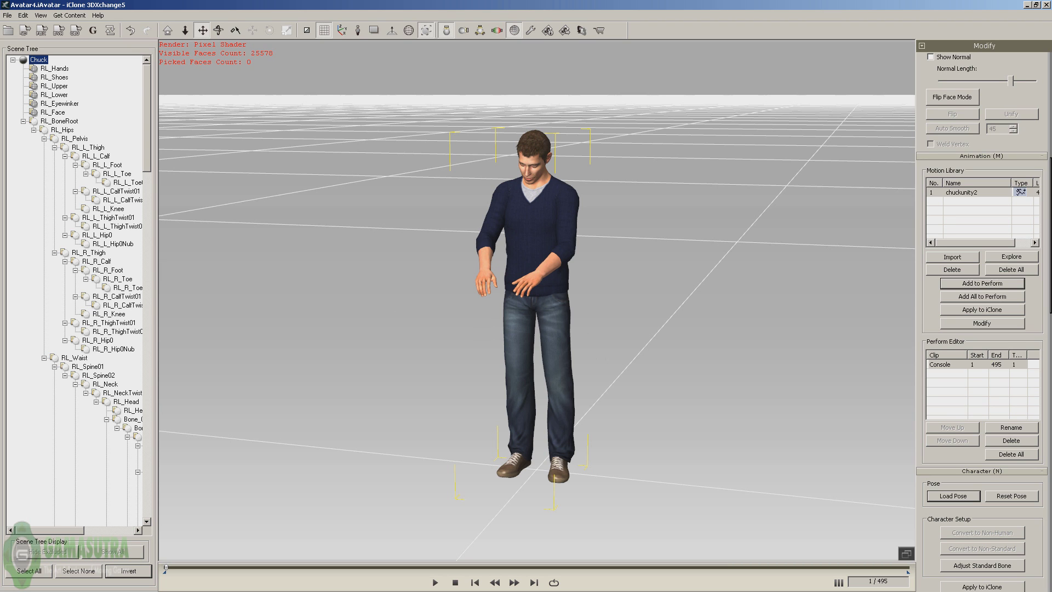
{"action": "key", "text": "alt+Tab"}
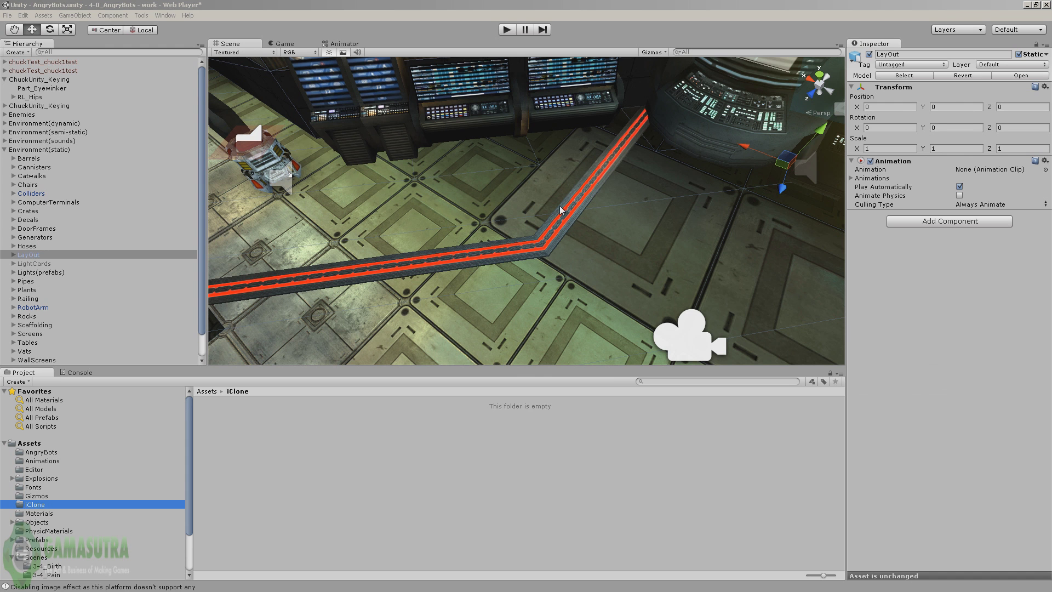
- Select and frame the red floor pipe in the AngryBots scene
{"action": "left_click", "coordinate": [535, 247]}
{"action": "key", "text": "f"}
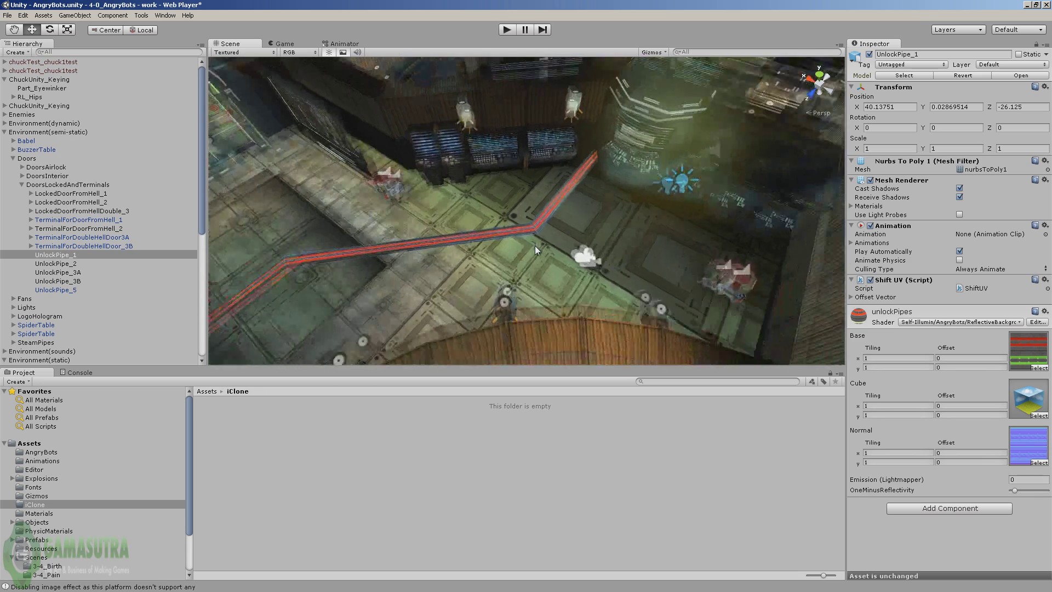
{"action": "scroll", "coordinate": [535, 245], "scroll_direction": "up", "scroll_amount": 3}
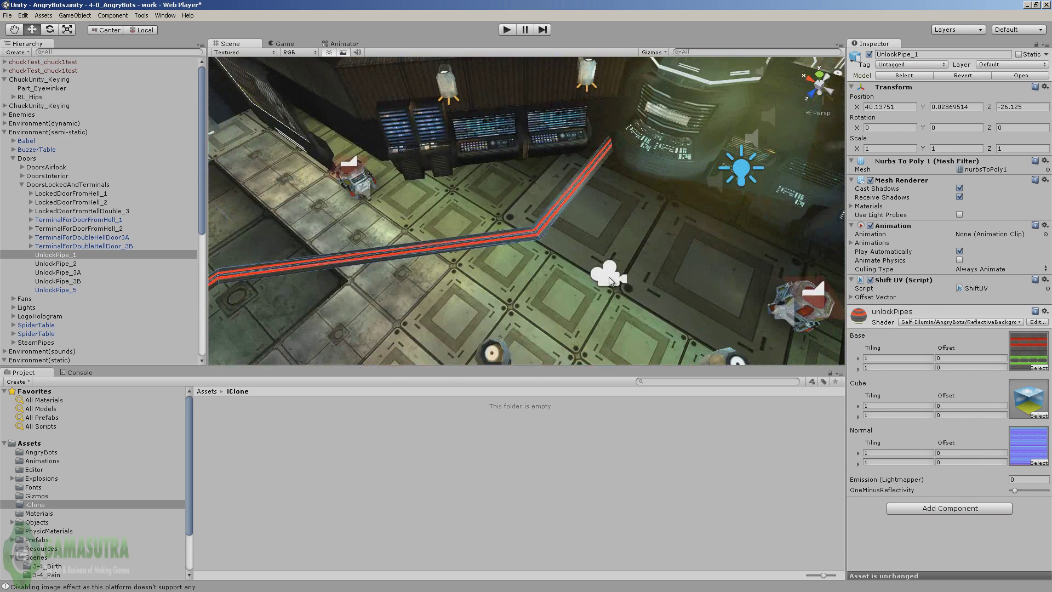
- Check the Main Camera's game view, then select the LayOut object and zoom around it
{"action": "left_click", "coordinate": [610, 281]}
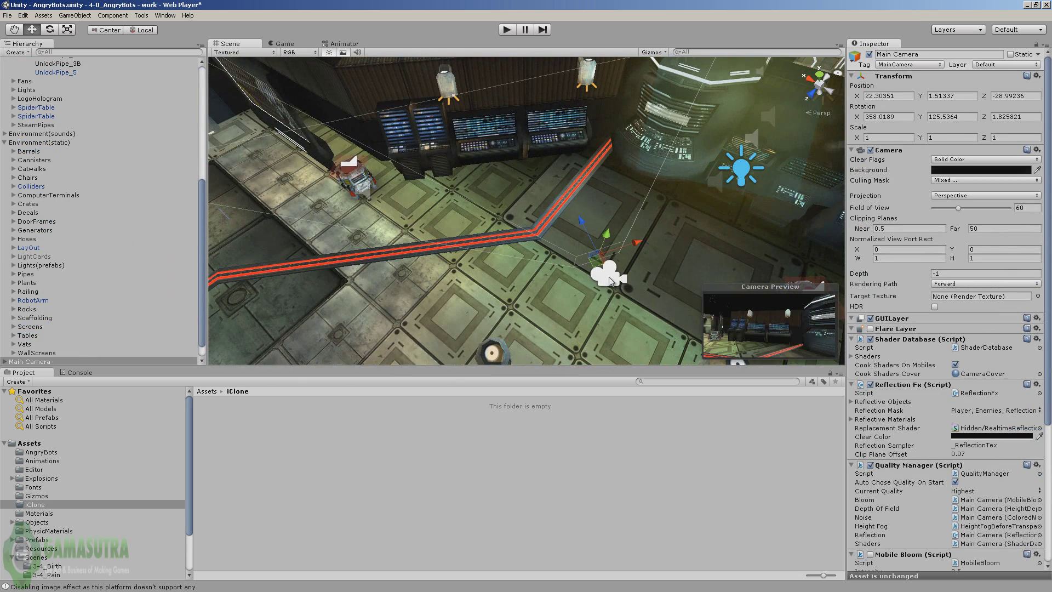
{"action": "left_click", "coordinate": [281, 44]}
{"action": "left_click", "coordinate": [230, 44]}
{"action": "left_click", "coordinate": [487, 222]}
{"action": "scroll", "coordinate": [512, 248], "scroll_direction": "down", "scroll_amount": 5}
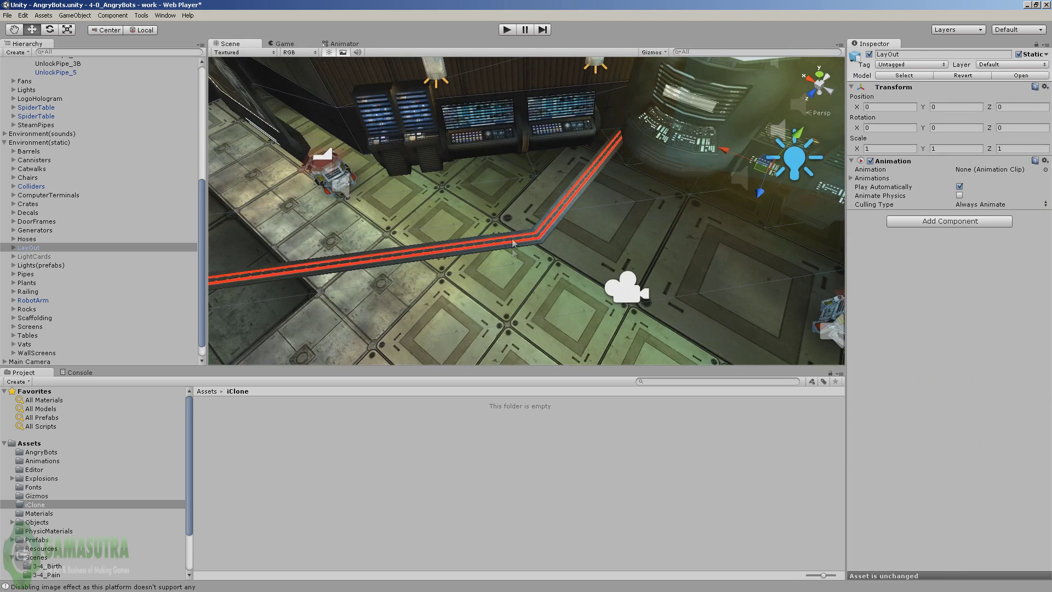
{"action": "scroll", "coordinate": [535, 249], "scroll_direction": "up", "scroll_amount": 2}
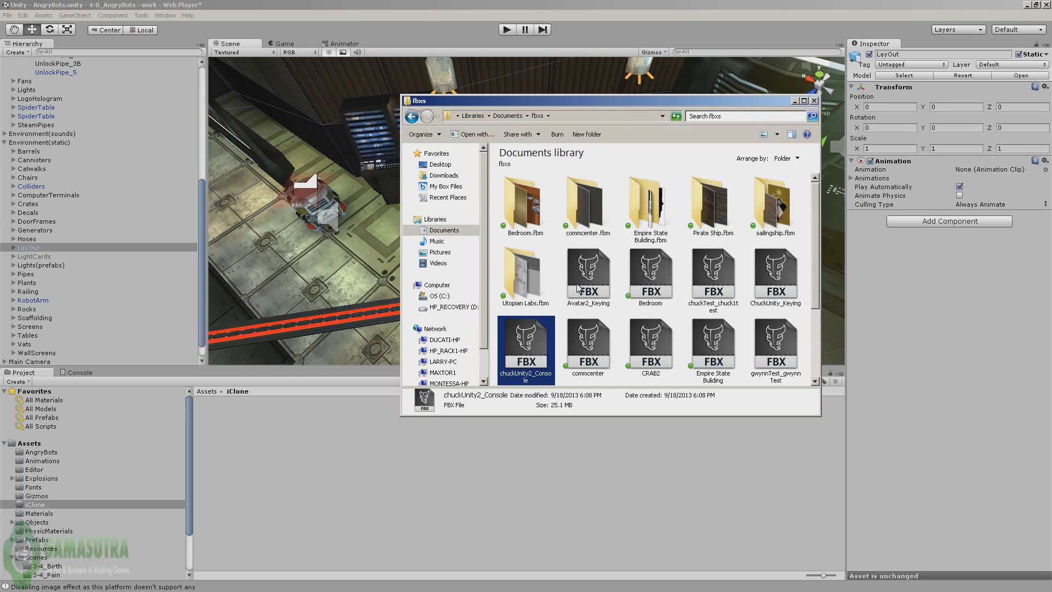
- Drag chuckUnity2_Console.fbx from Explorer into Unity's Assets/iClone folder
{"action": "left_click_drag", "start_coordinate": [524, 353], "coordinate": [21, 509]}
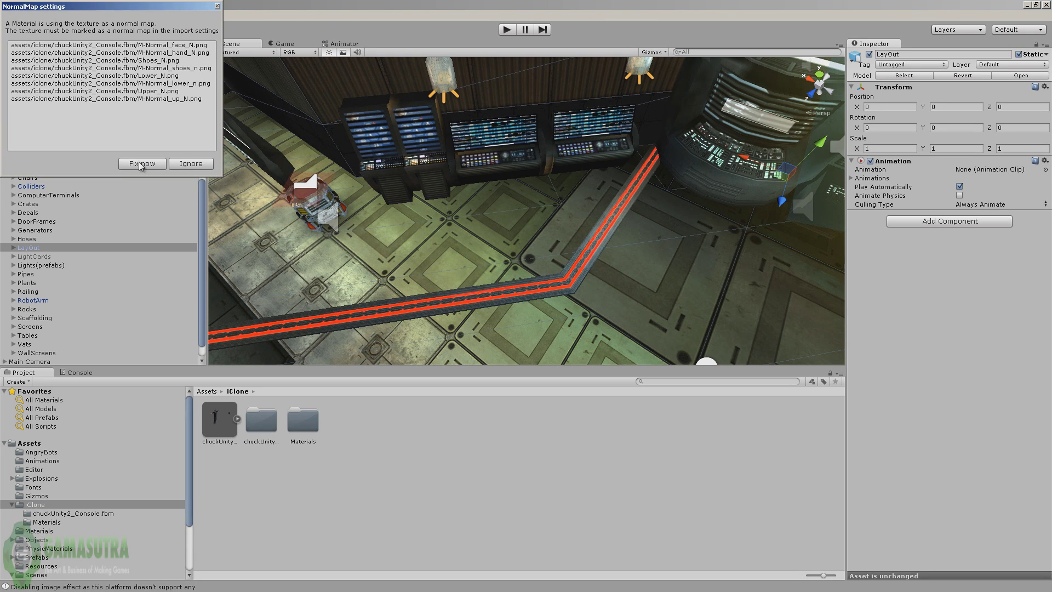
- Fix the textures as normal maps, then select chuckUnity2_Console to show its import settings
{"action": "left_click", "coordinate": [141, 164]}
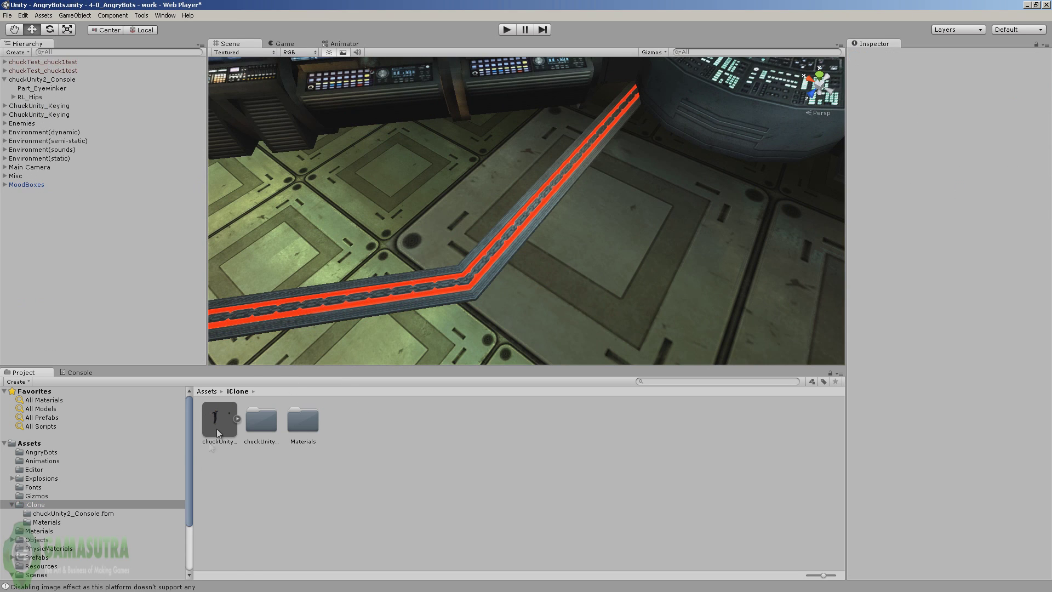
{"action": "left_click", "coordinate": [217, 429]}
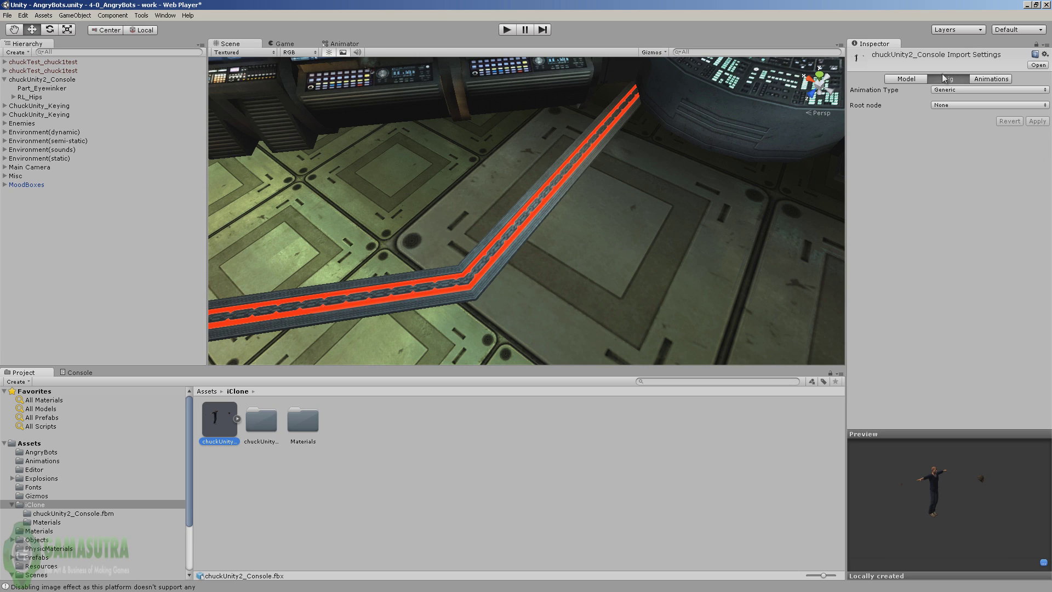
- Set chuckUnity2_Console's animation type to Humanoid, save the AngryBots scene, and accept the avatar bone mapping
{"action": "left_click", "coordinate": [1042, 90]}
{"action": "left_click", "coordinate": [955, 129]}
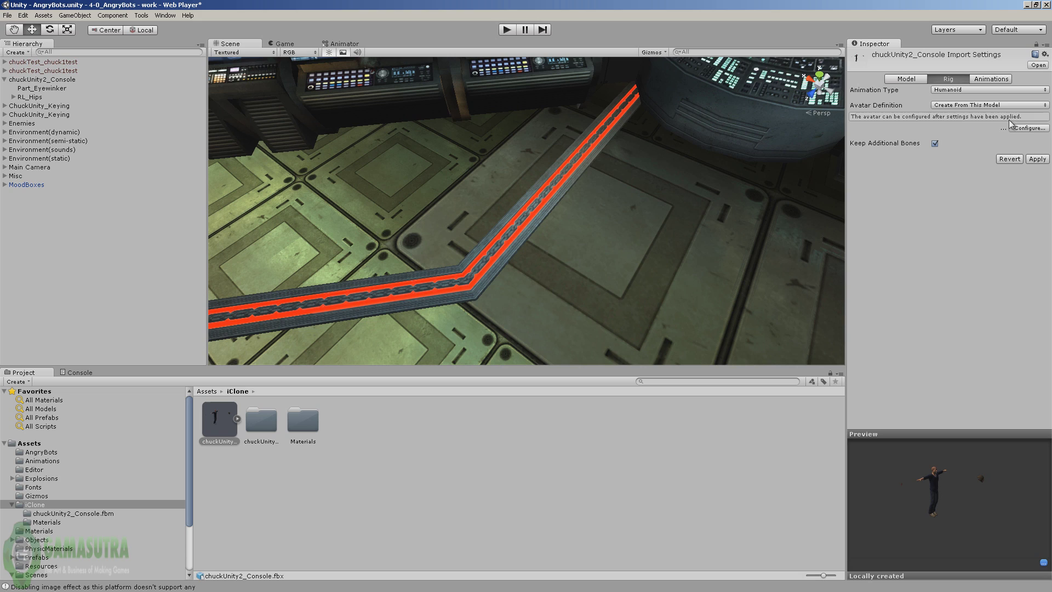
{"action": "left_click", "coordinate": [1027, 131]}
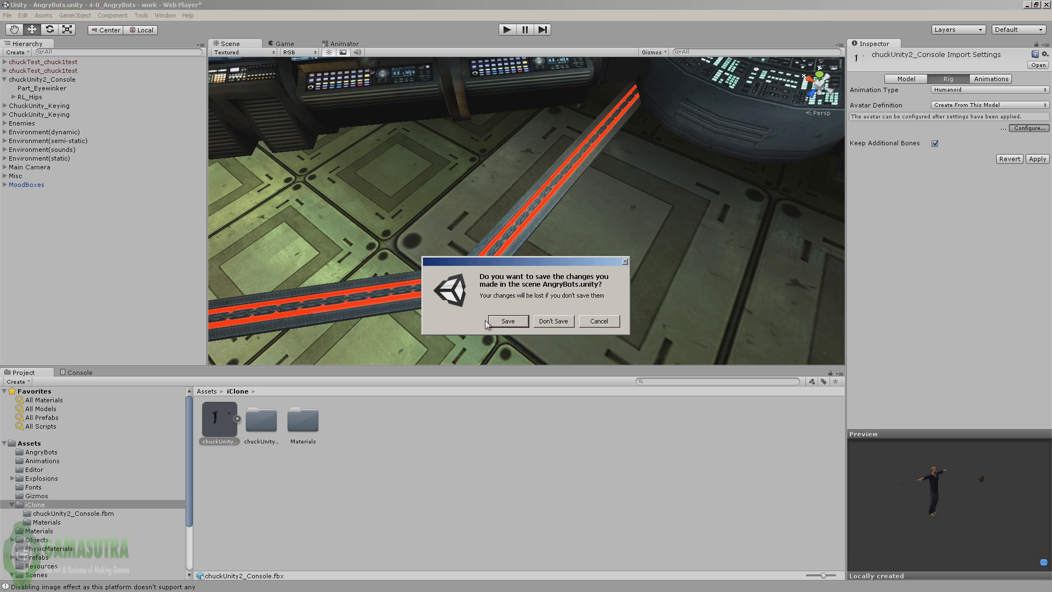
{"action": "key", "text": "Return"}
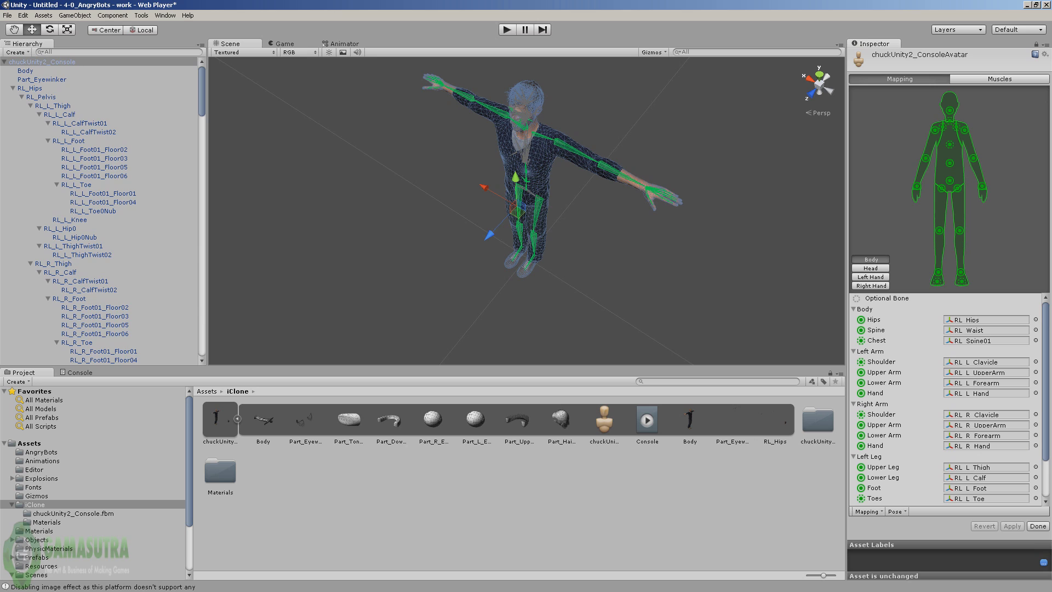
{"action": "left_click", "coordinate": [1036, 526]}
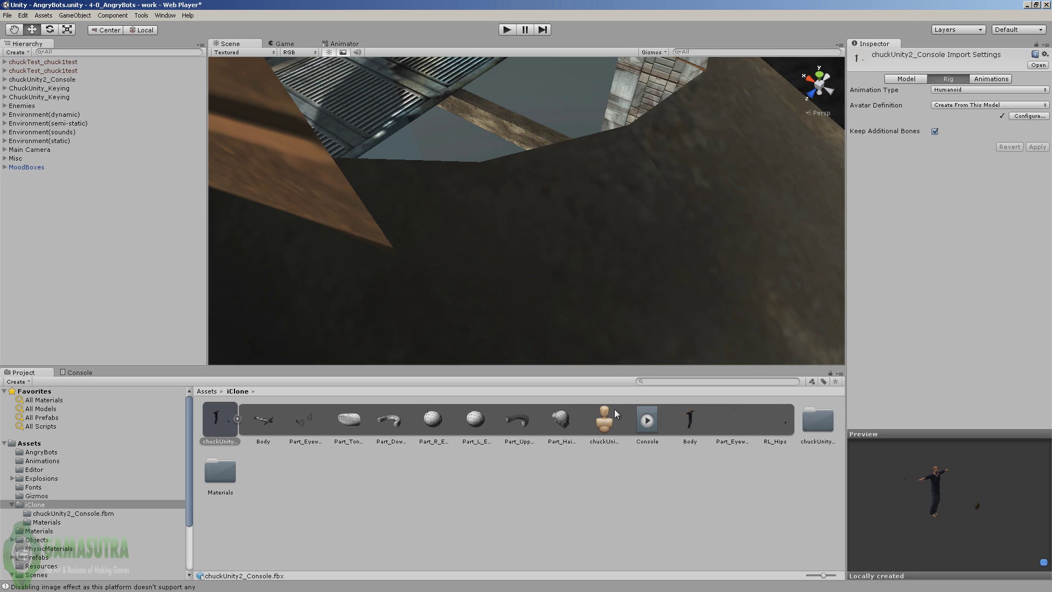
- Collapse and re-expand the model's sub-assets, then select and frame the Main Camera
{"action": "left_click", "coordinate": [237, 419]}
{"action": "left_click", "coordinate": [238, 419]}
{"action": "double_click", "coordinate": [39, 149]}
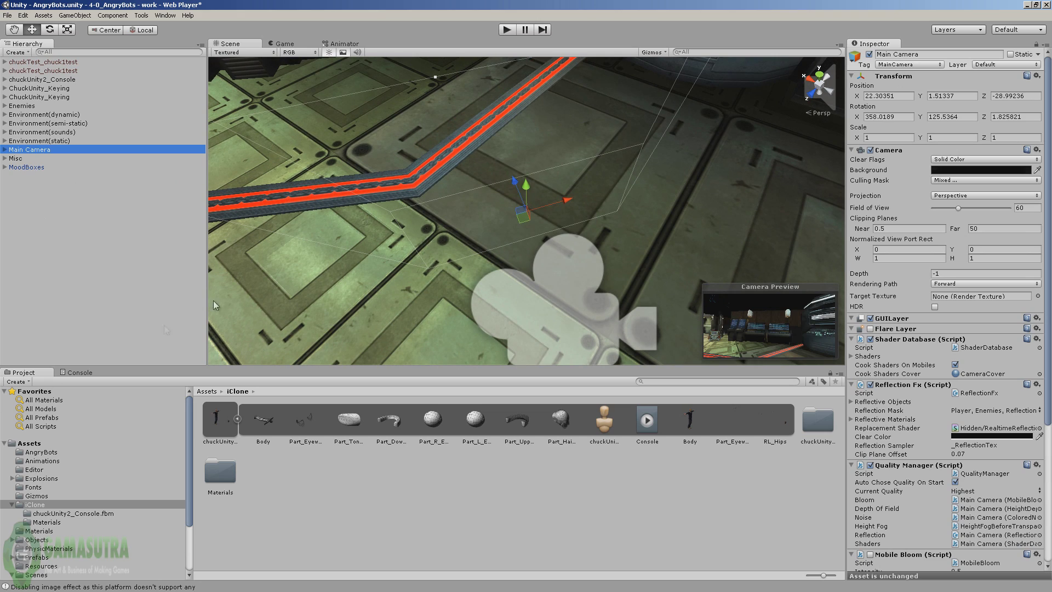
- Drag the chuckUnity2_Console model into the level beside the consoles
{"action": "right_click_drag", "start_coordinate": [394, 123], "coordinate": [518, 197]}
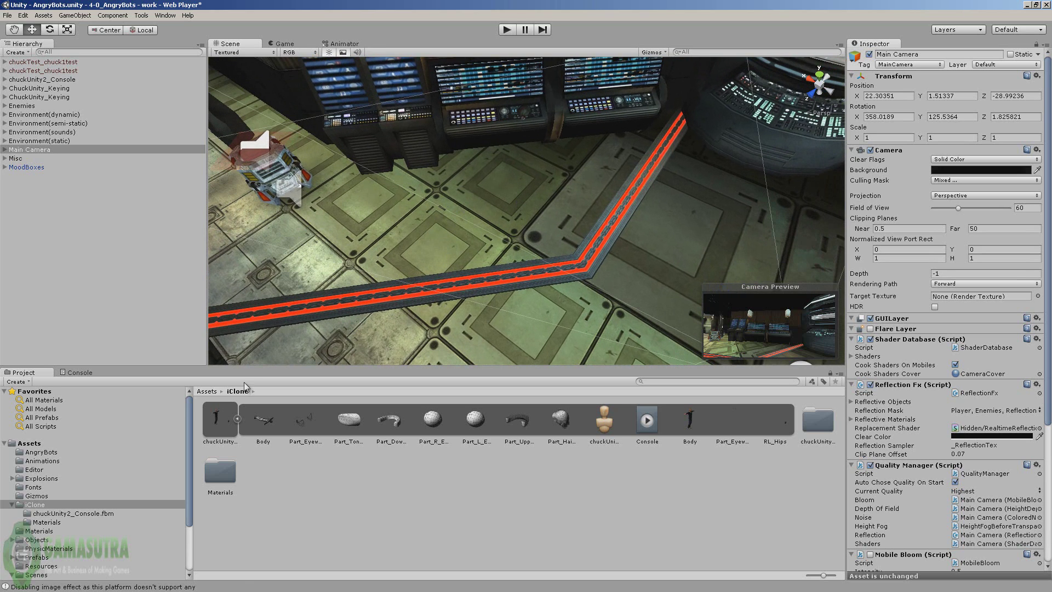
{"action": "left_click", "coordinate": [217, 424]}
{"action": "left_click_drag", "start_coordinate": [219, 423], "coordinate": [501, 177]}
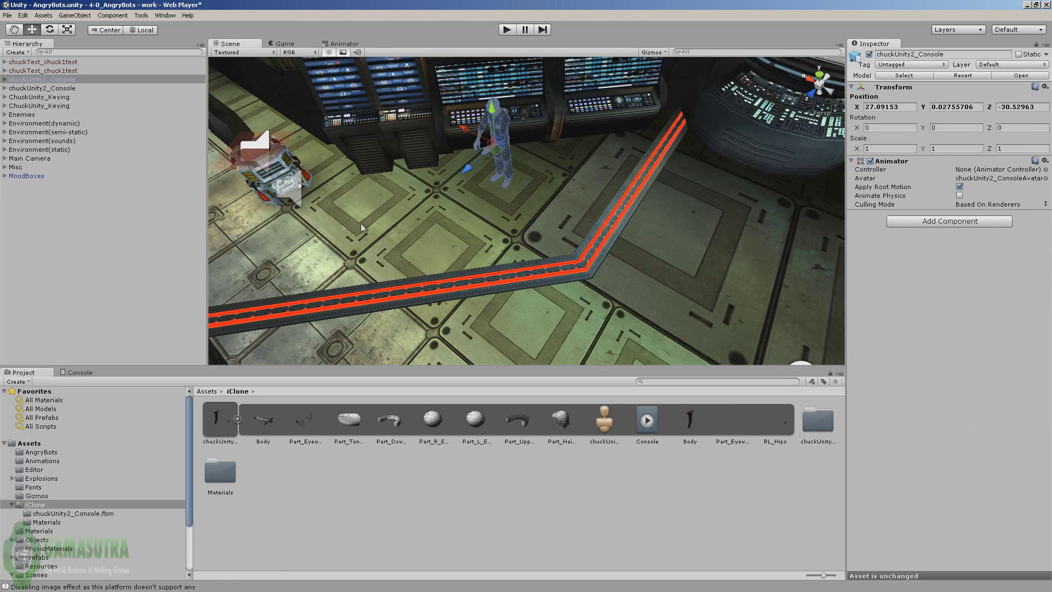
- Rotate Chuck about 141.98° on Y to face the console and nudge him closer
{"action": "left_click", "coordinate": [48, 29]}
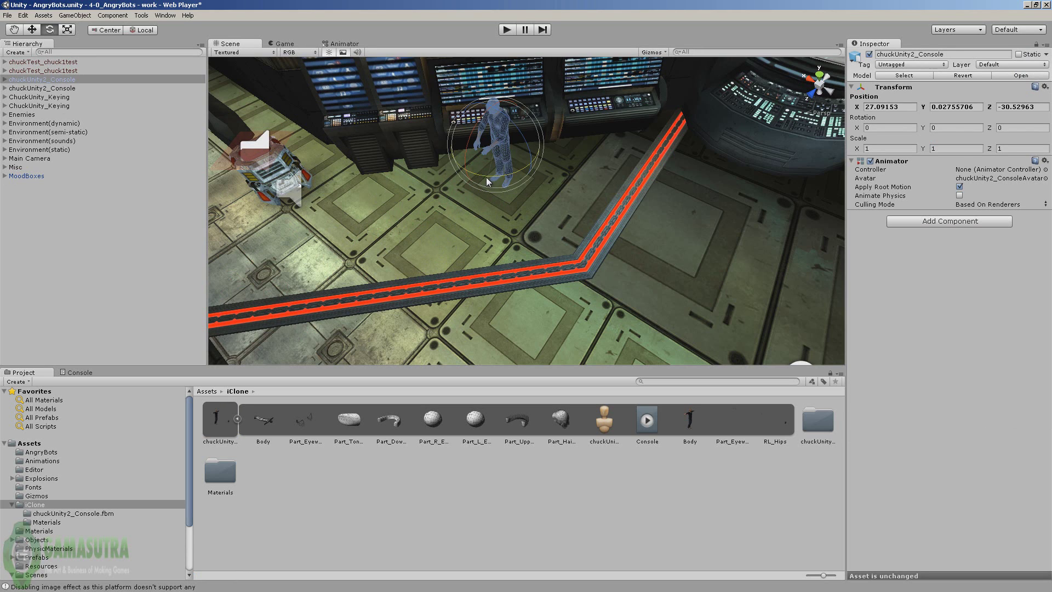
{"action": "left_click_drag", "start_coordinate": [485, 176], "coordinate": [266, 185]}
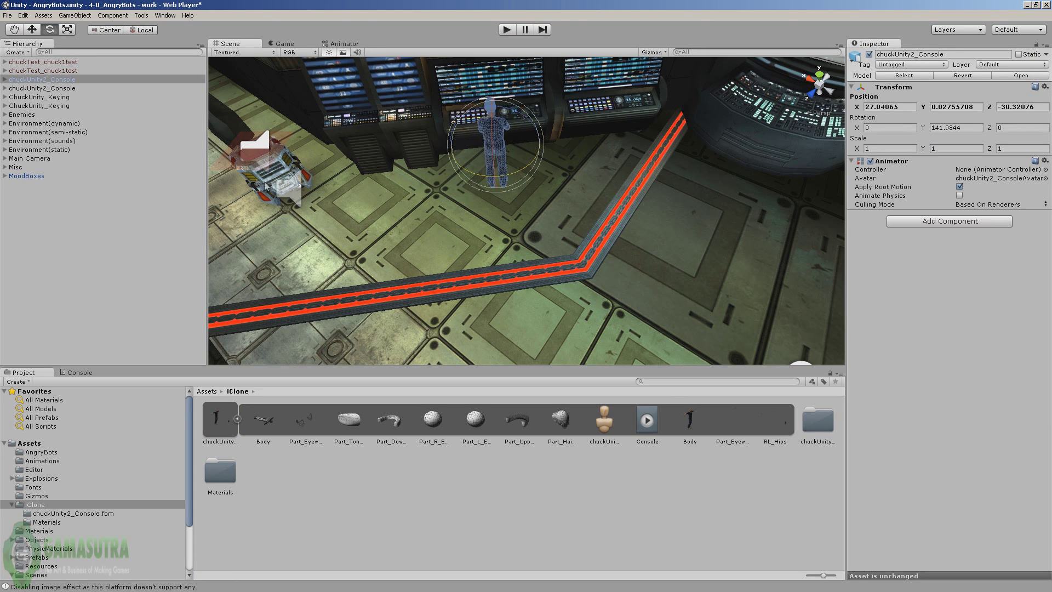
{"action": "left_click", "coordinate": [32, 29]}
{"action": "left_click_drag", "start_coordinate": [535, 140], "coordinate": [479, 117]}
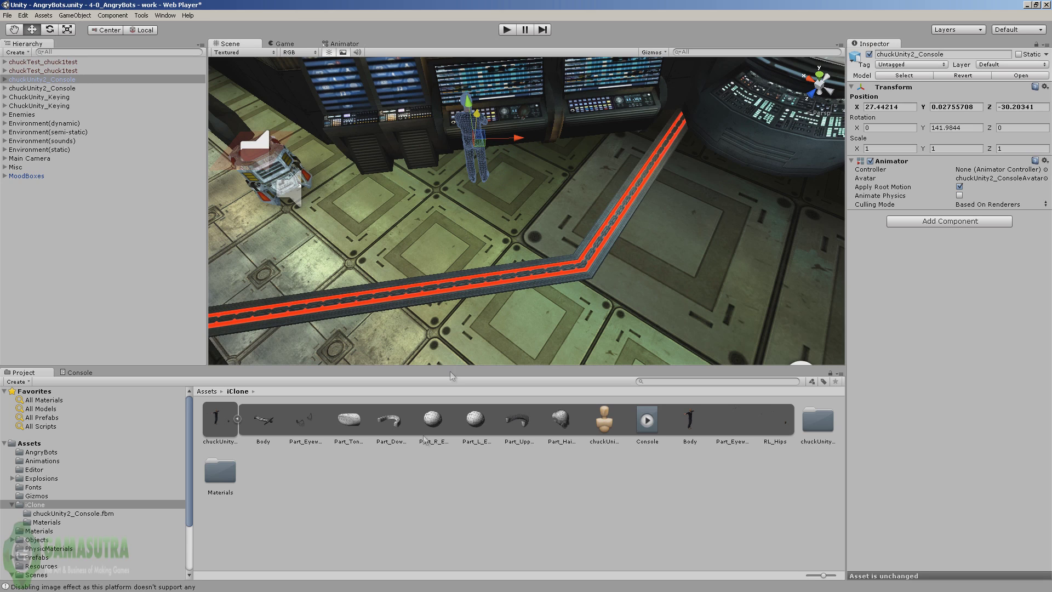
{"action": "right_click", "coordinate": [318, 500]}
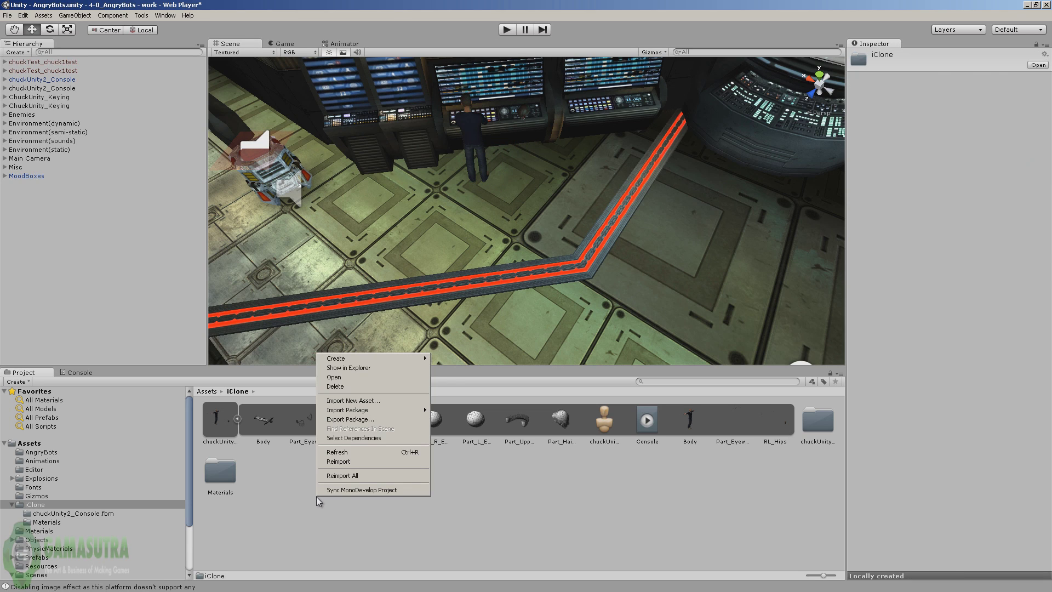
- Create a new Animator Controller asset named 'Chuck Controller'
{"action": "right_click", "coordinate": [295, 479]}
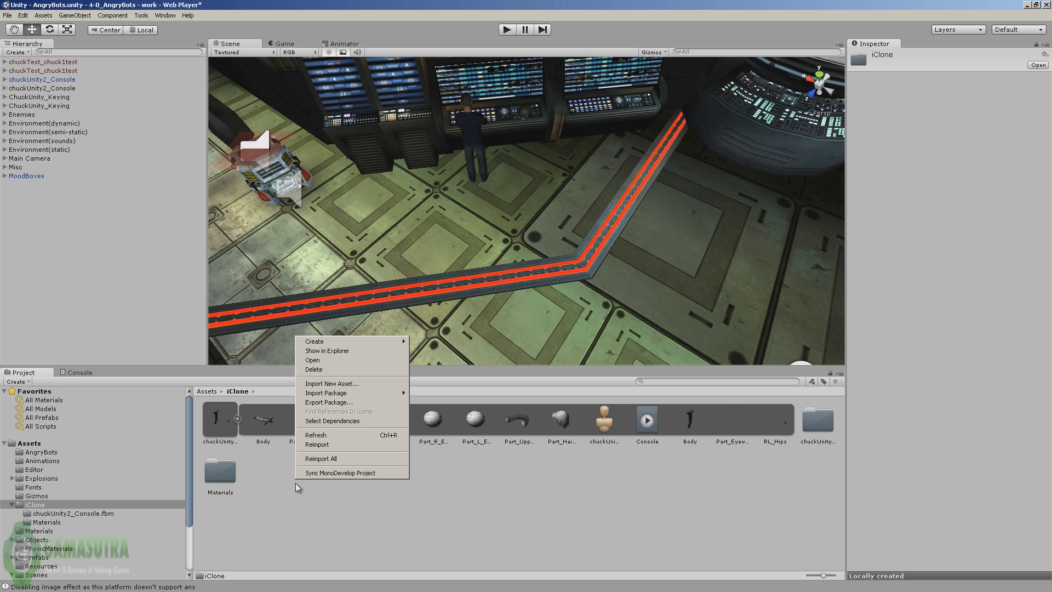
{"action": "right_click", "coordinate": [413, 527]}
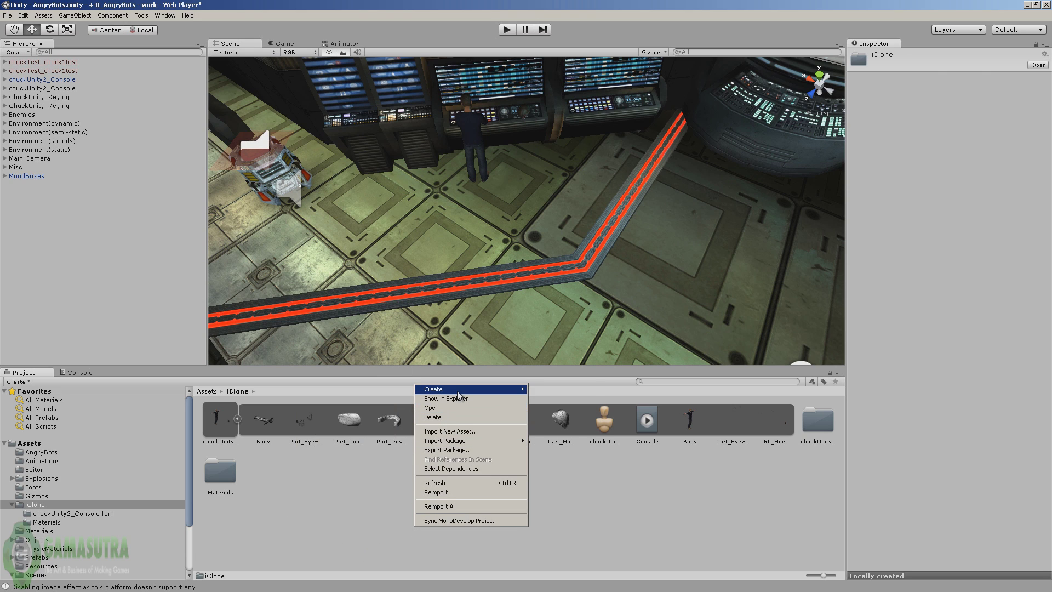
{"action": "mouse_move", "coordinate": [458, 395]}
{"action": "left_click", "coordinate": [570, 529]}
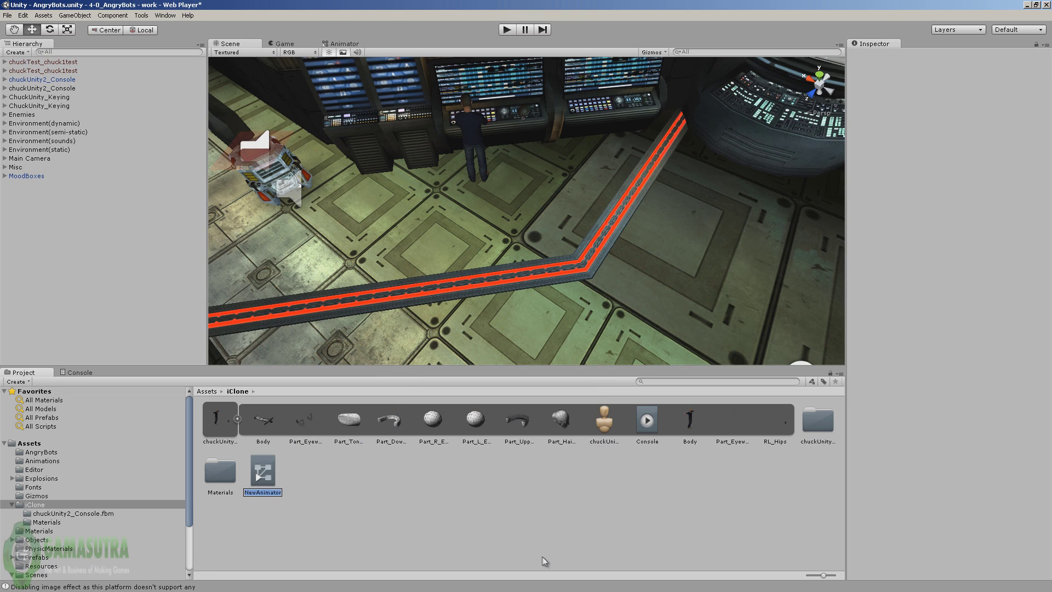
{"action": "type", "text": "C"}
{"action": "type", "text": "huck Controller"}
{"action": "key", "text": "Return"}
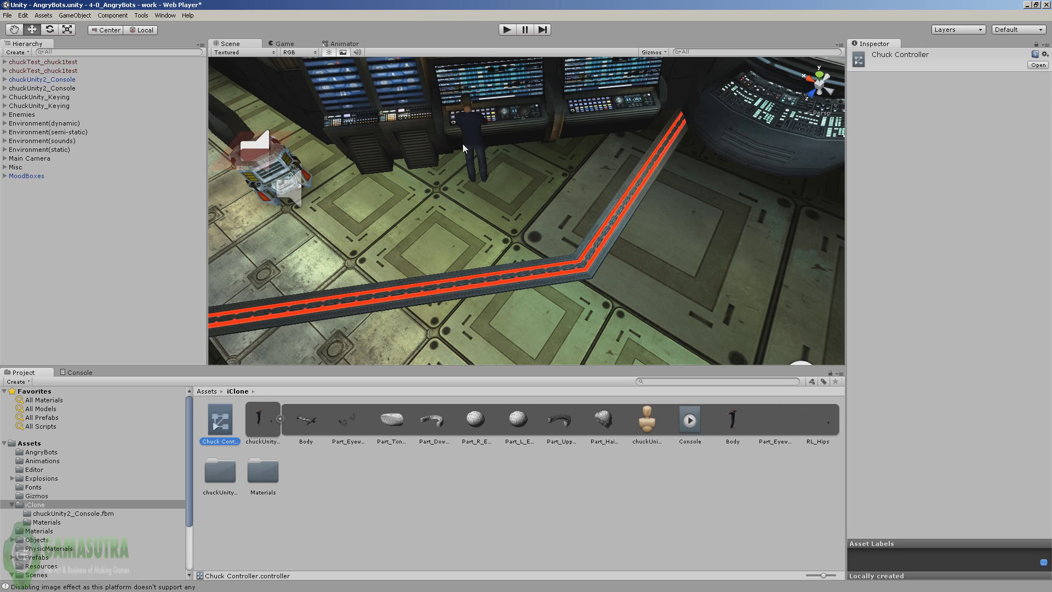
- Assign Chuck Controller to the Controller field of chuckUnity2_Console's Animator
{"action": "left_click", "coordinate": [474, 130]}
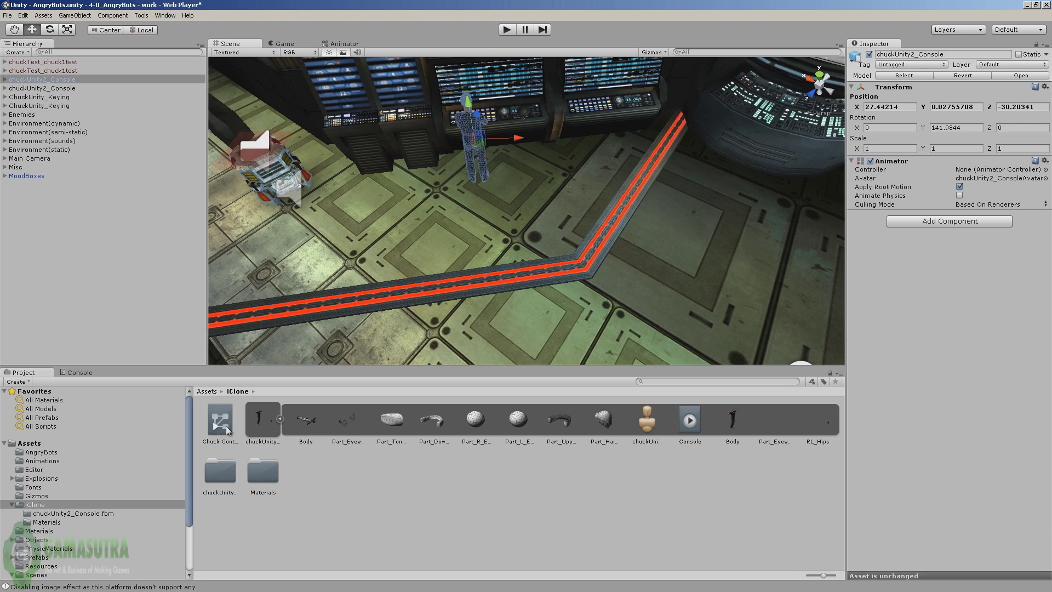
{"action": "left_click", "coordinate": [226, 426]}
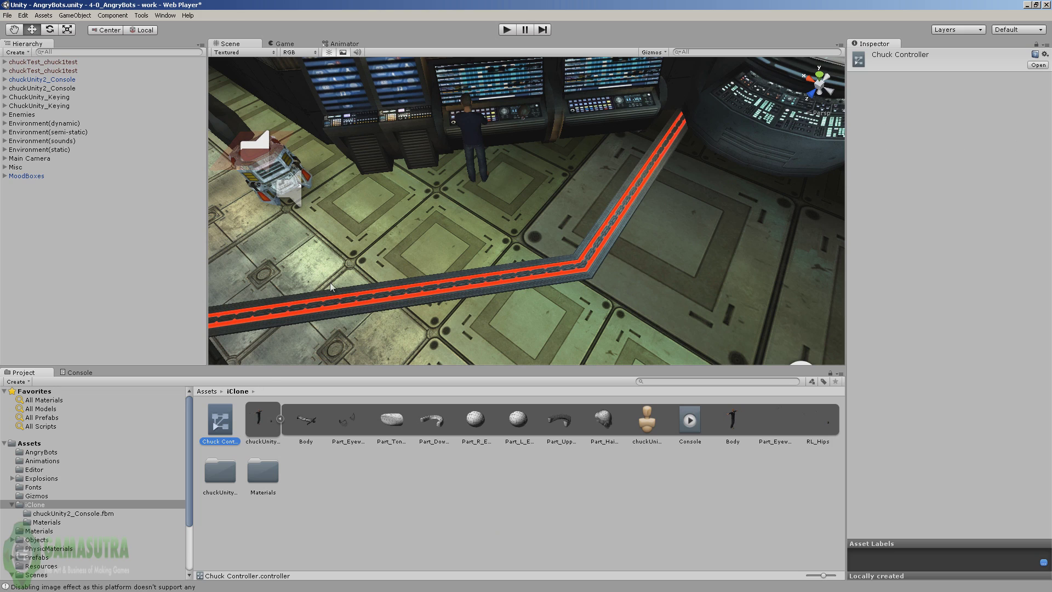
{"action": "left_click", "coordinate": [476, 143]}
{"action": "left_click_drag", "start_coordinate": [232, 419], "coordinate": [992, 174]}
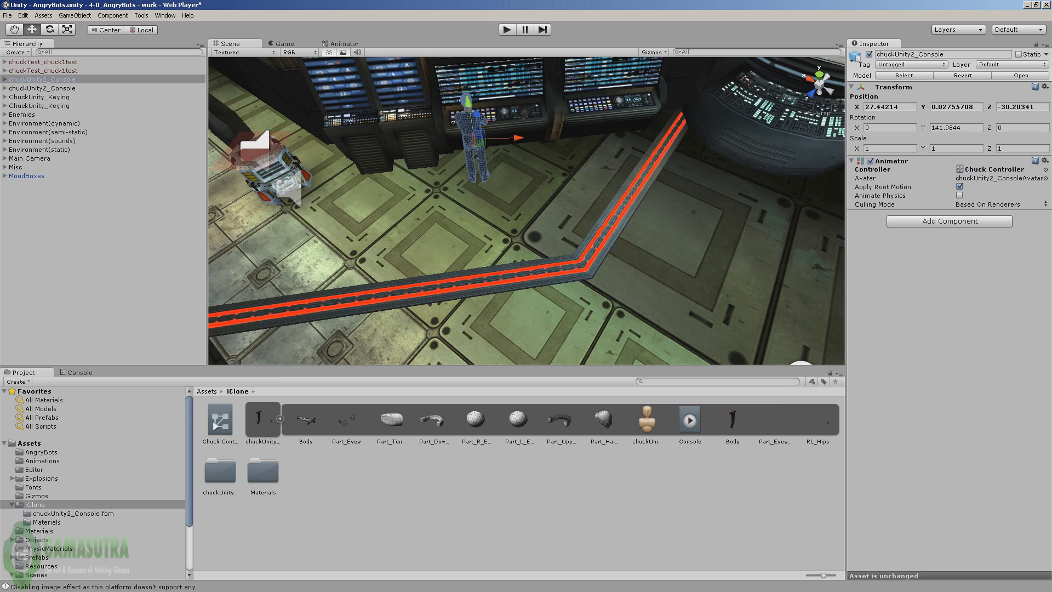
{"action": "double_click", "coordinate": [221, 423]}
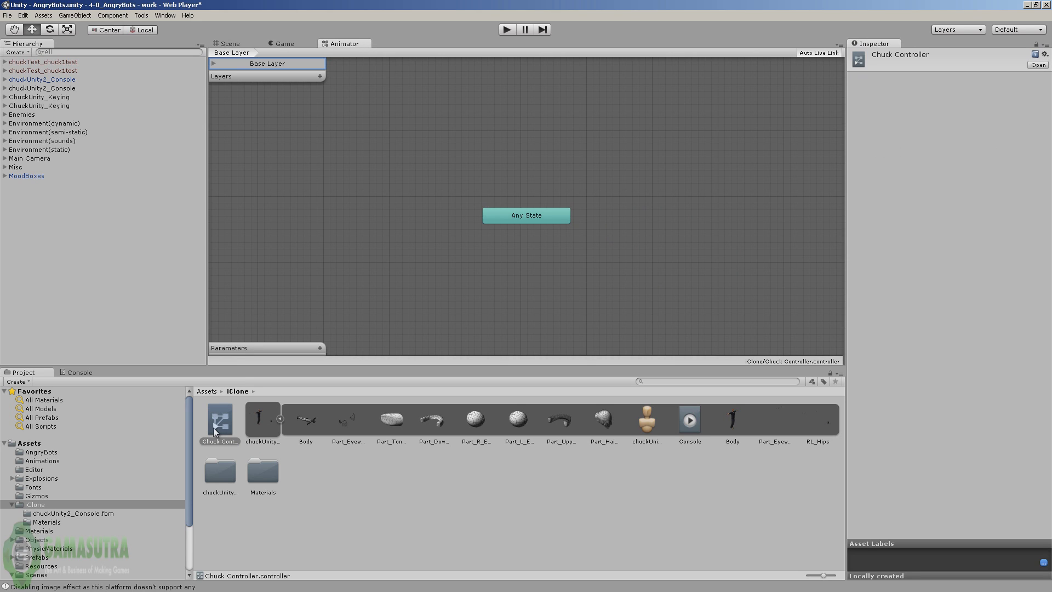
- Add the Console clip as Chuck Controller's default state, then run the game from the Scene view
{"action": "left_click", "coordinate": [690, 423]}
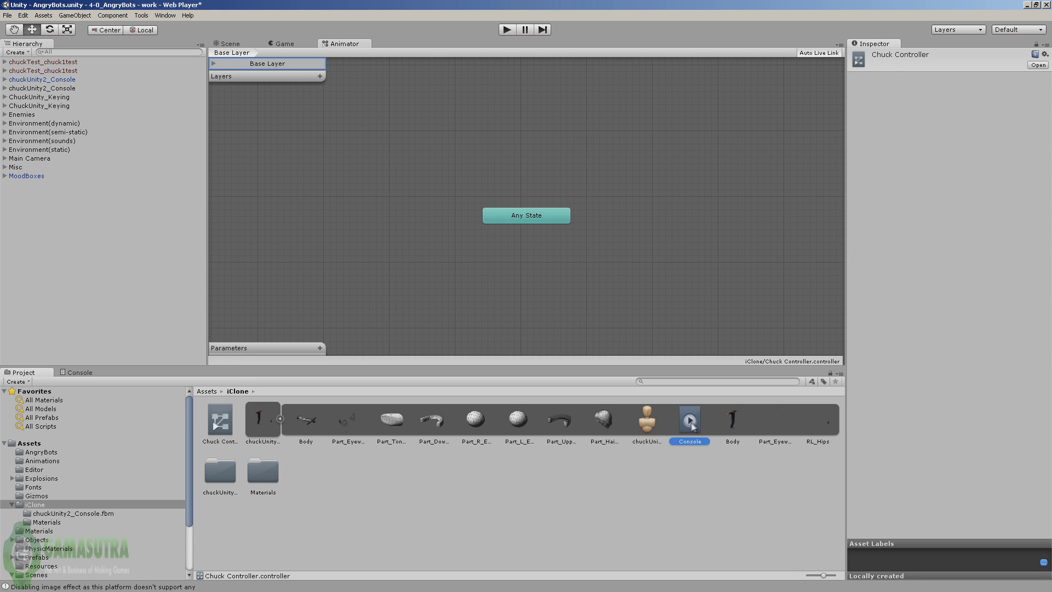
{"action": "left_click_drag", "start_coordinate": [691, 424], "coordinate": [509, 263]}
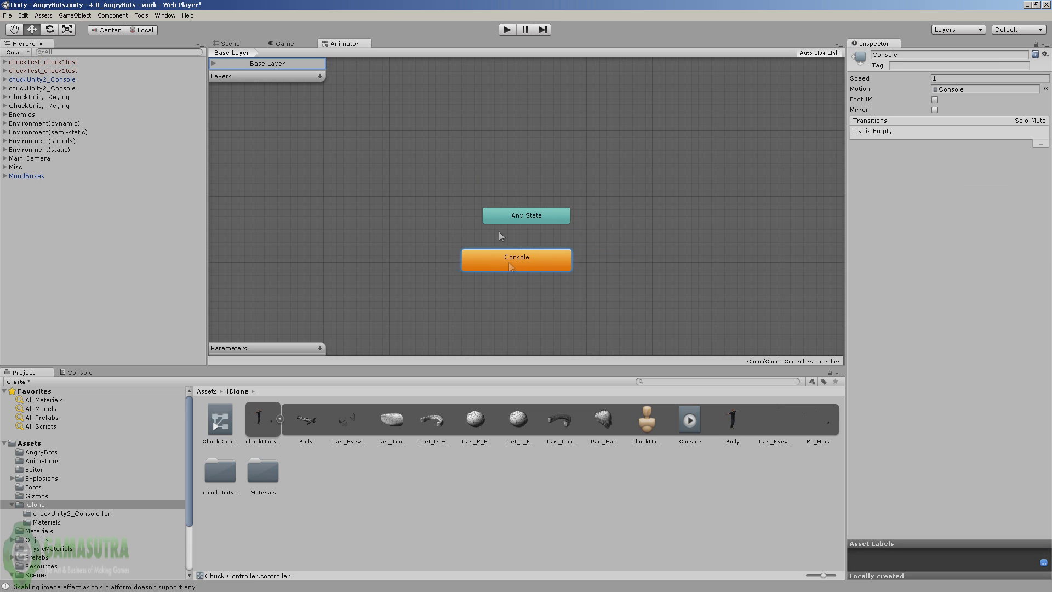
{"action": "left_click", "coordinate": [236, 44]}
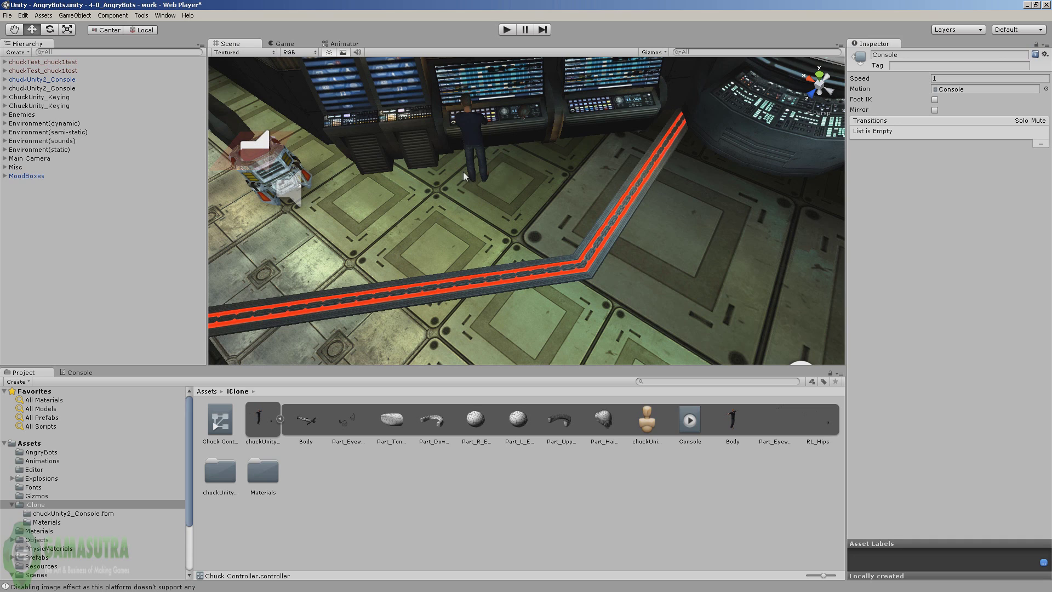
{"action": "left_click", "coordinate": [505, 30]}
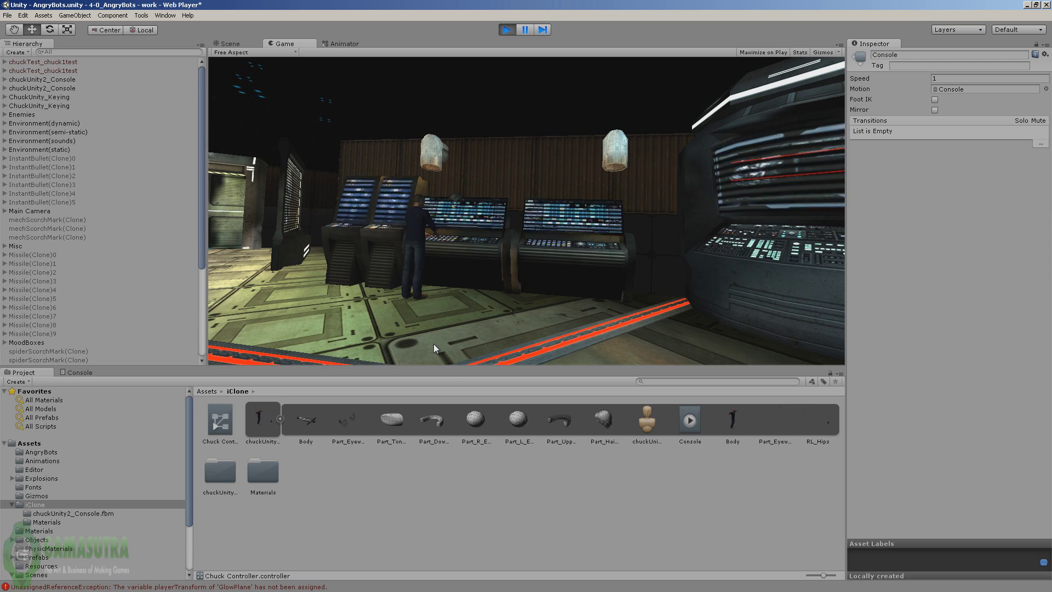
- Exit play mode after watching Chuck operate the console
{"action": "left_click", "coordinate": [504, 29]}
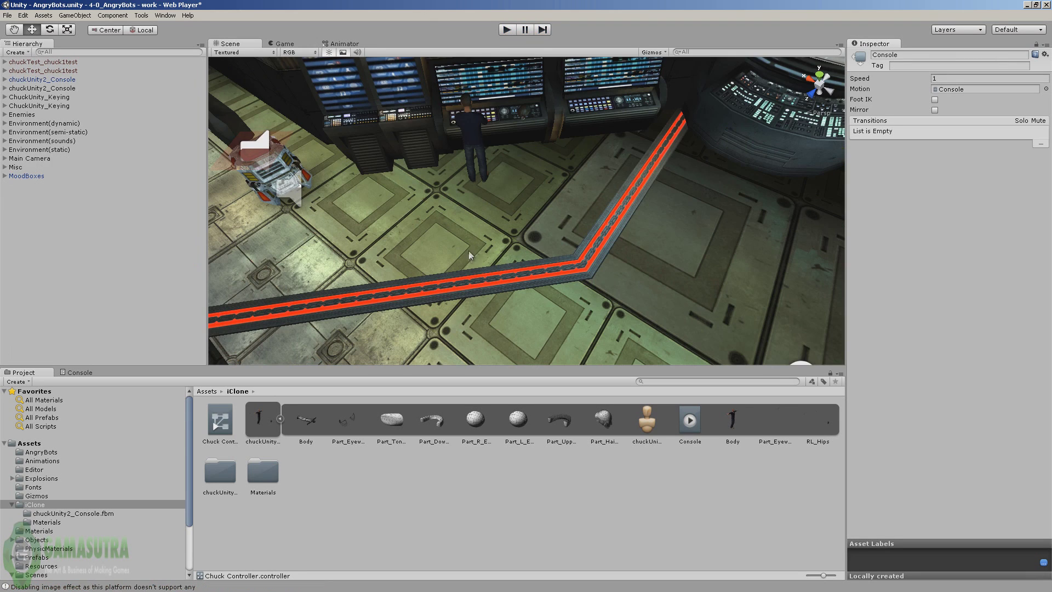
- Duplicate Chuck twice with Ctrl+D, moving each copy to the next console along
{"action": "left_click", "coordinate": [472, 134]}
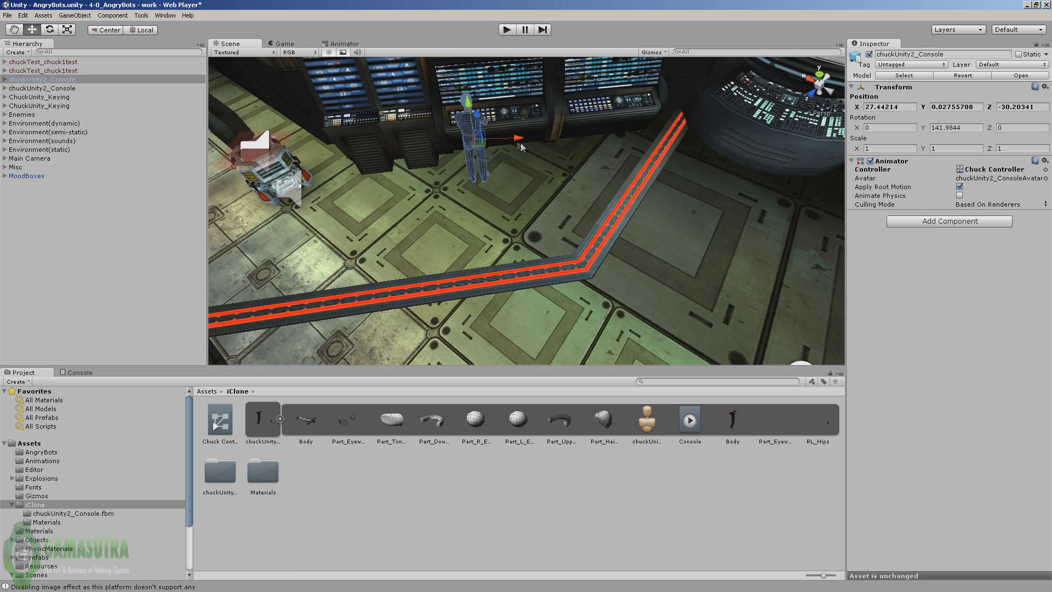
{"action": "left_click_drag", "start_coordinate": [517, 139], "coordinate": [519, 143]}
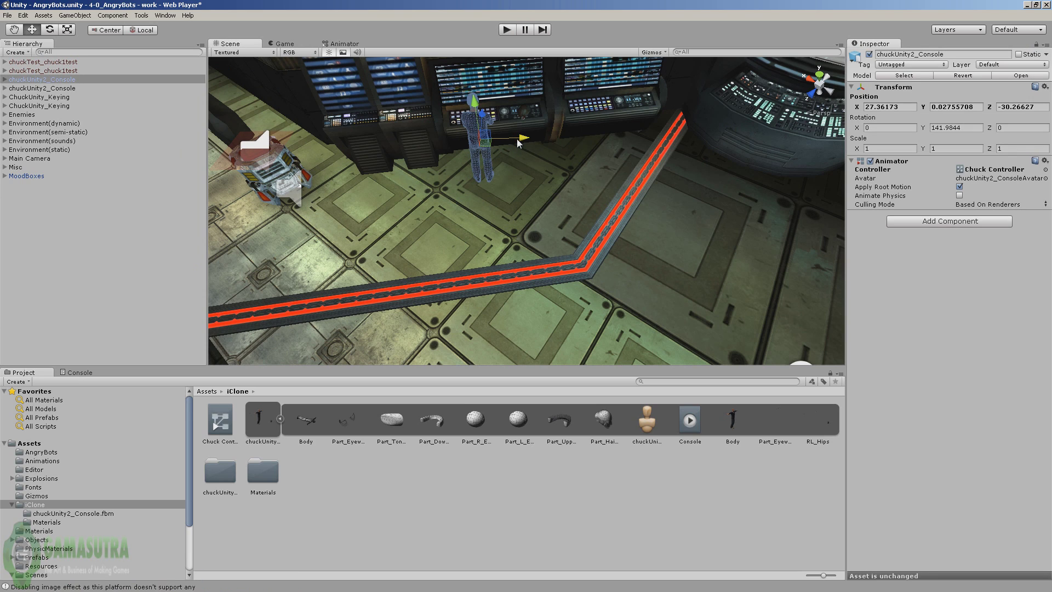
{"action": "key", "text": "ctrl+d"}
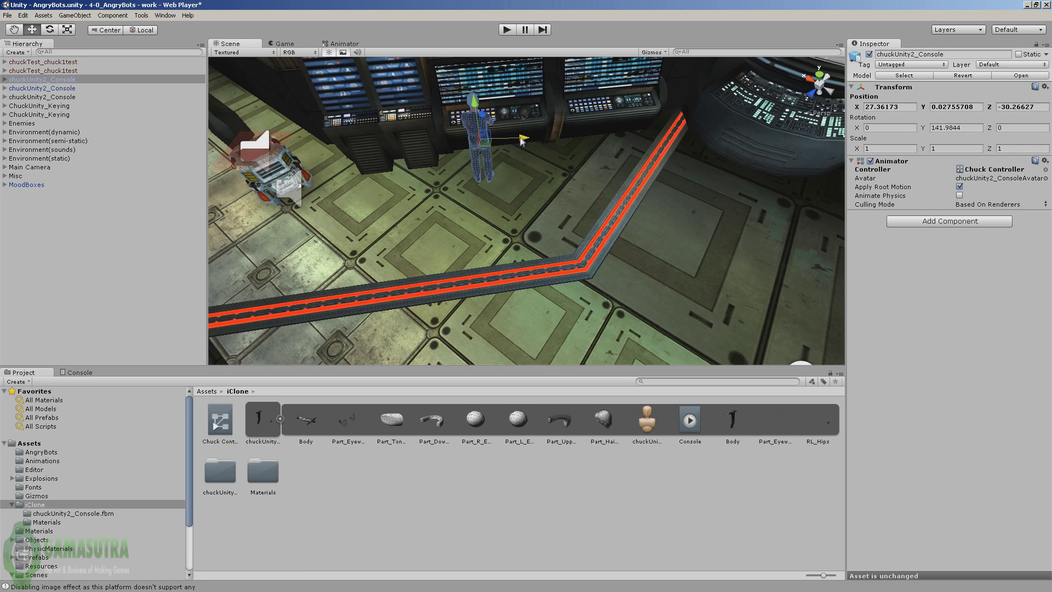
{"action": "left_click_drag", "start_coordinate": [521, 141], "coordinate": [645, 152]}
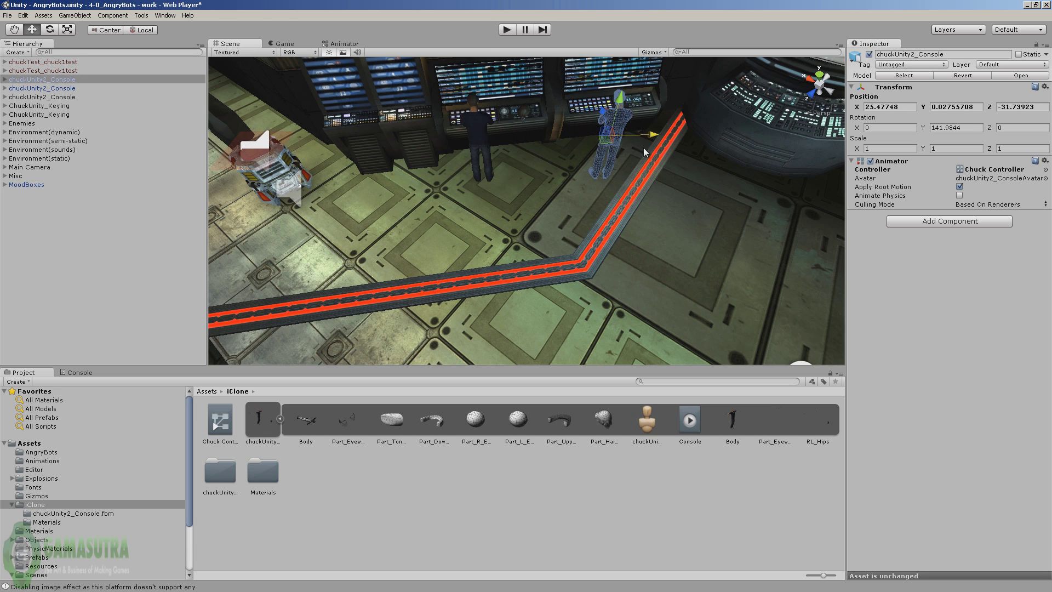
{"action": "key", "text": "ctrl+d"}
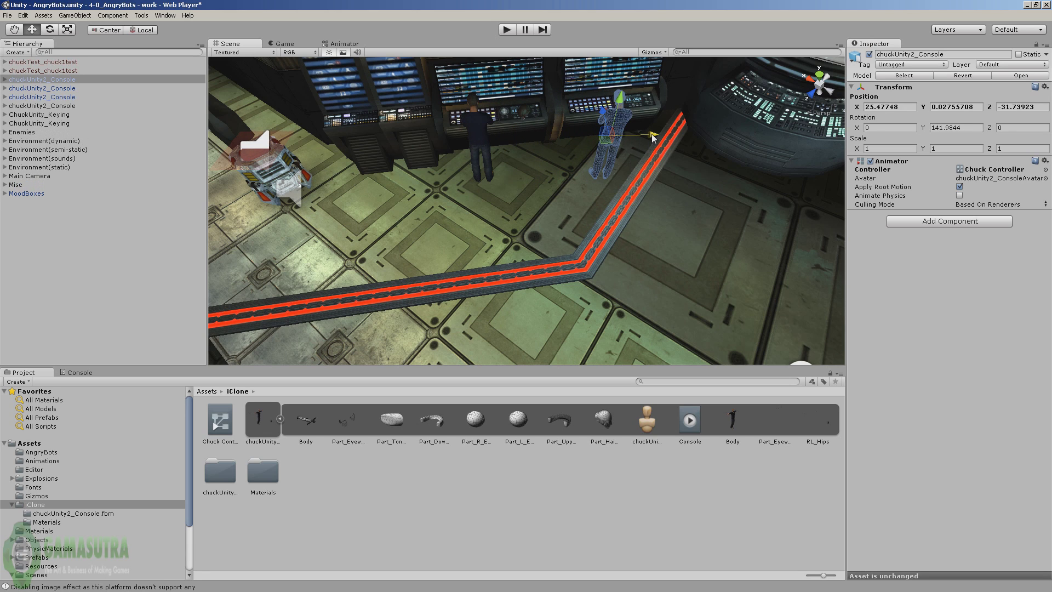
{"action": "left_click_drag", "start_coordinate": [633, 137], "coordinate": [794, 166]}
- Turn the third Chuck to face his console, nudge him closer, and run the game
{"action": "left_click", "coordinate": [49, 29]}
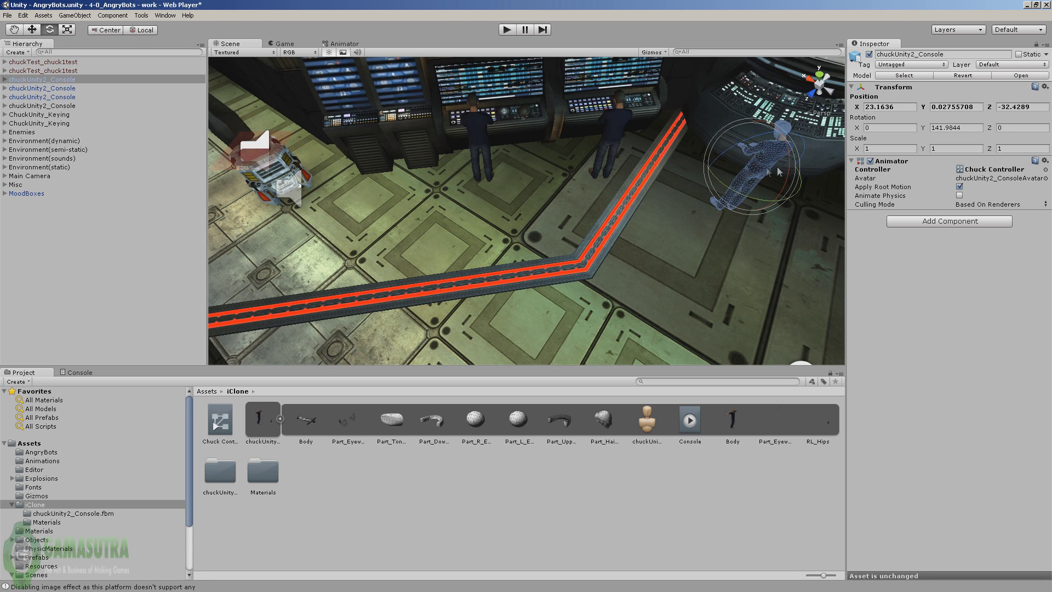
{"action": "left_click_drag", "start_coordinate": [747, 191], "coordinate": [681, 188]}
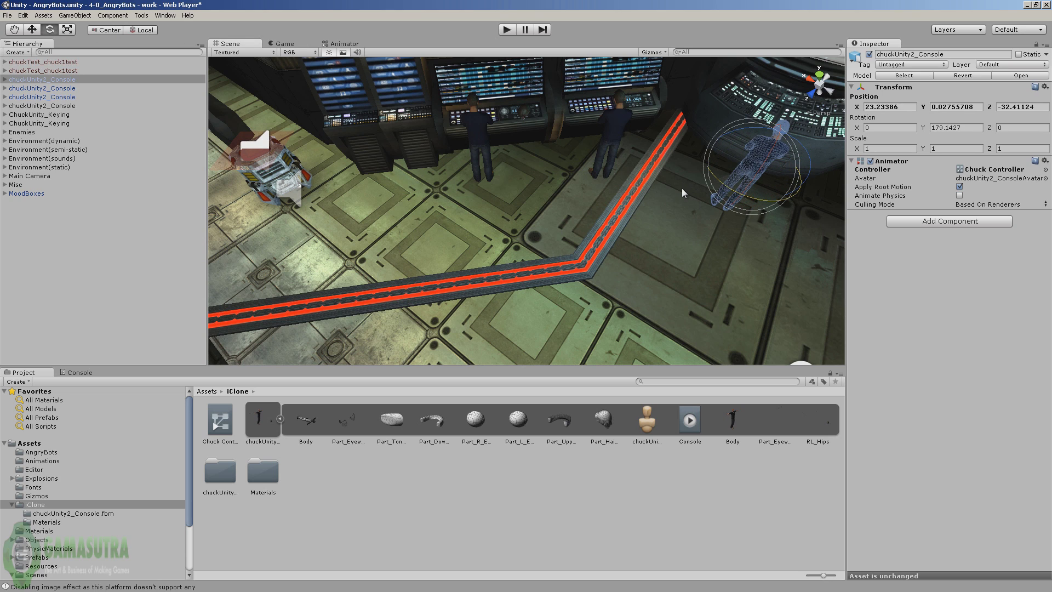
{"action": "left_click", "coordinate": [32, 29]}
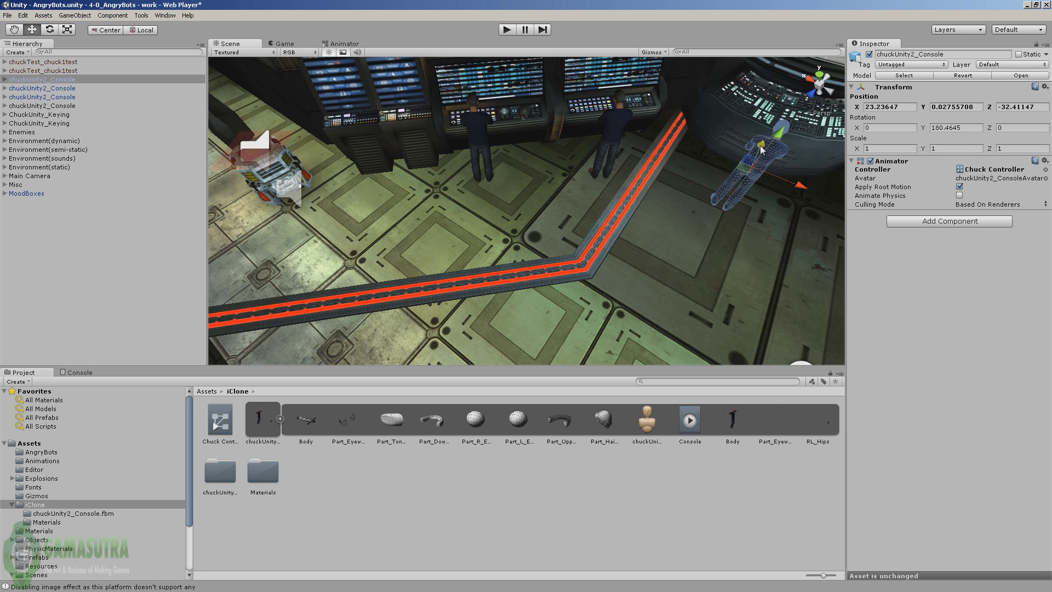
{"action": "left_click_drag", "start_coordinate": [760, 143], "coordinate": [765, 131]}
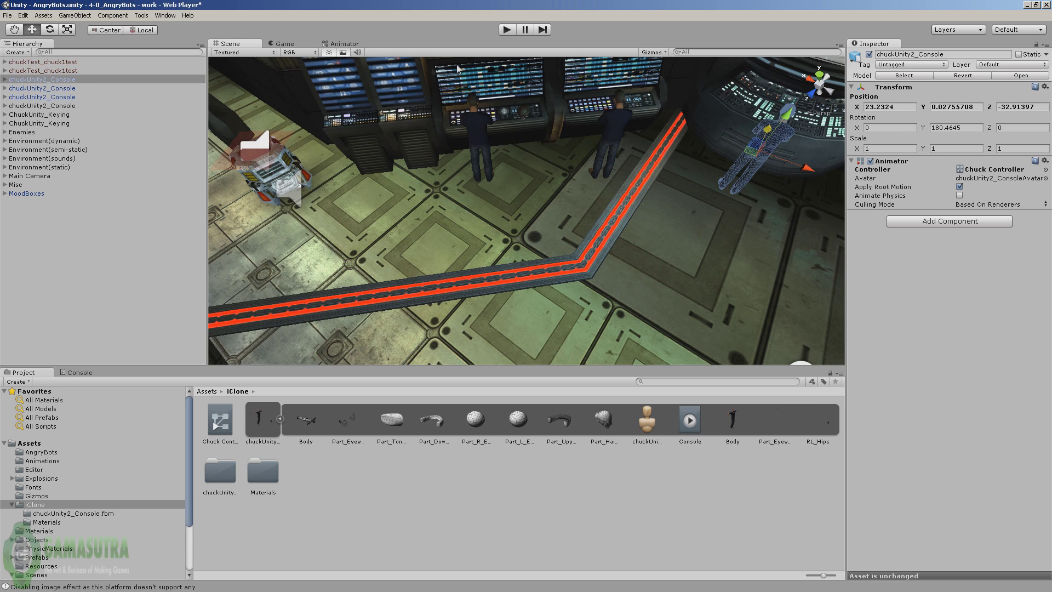
{"action": "left_click", "coordinate": [510, 31]}
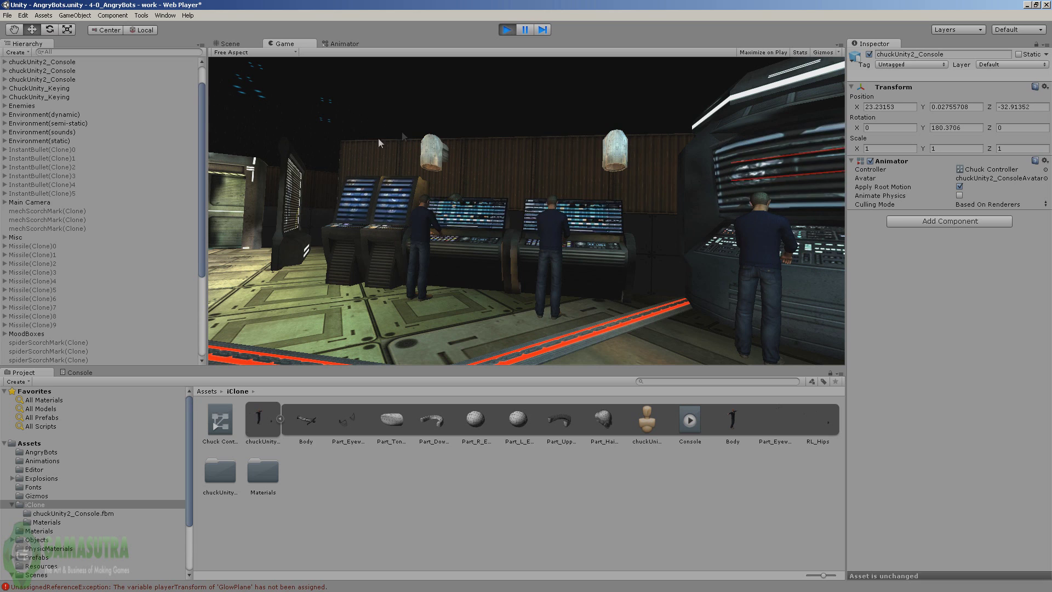
- Exit play mode, leaving the three Chuck copies standing at their consoles
{"action": "left_click", "coordinate": [511, 28]}
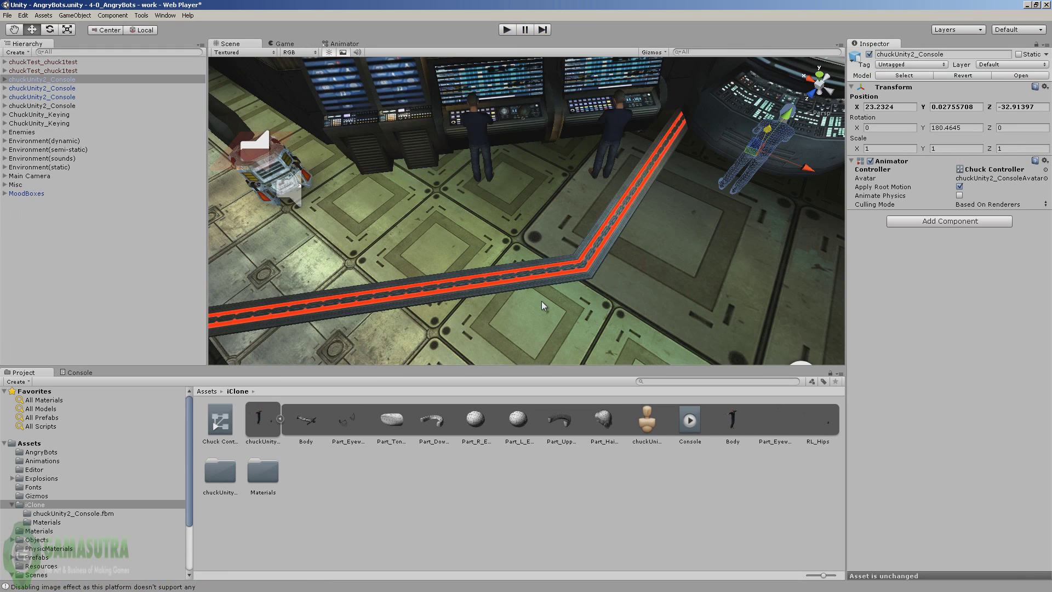